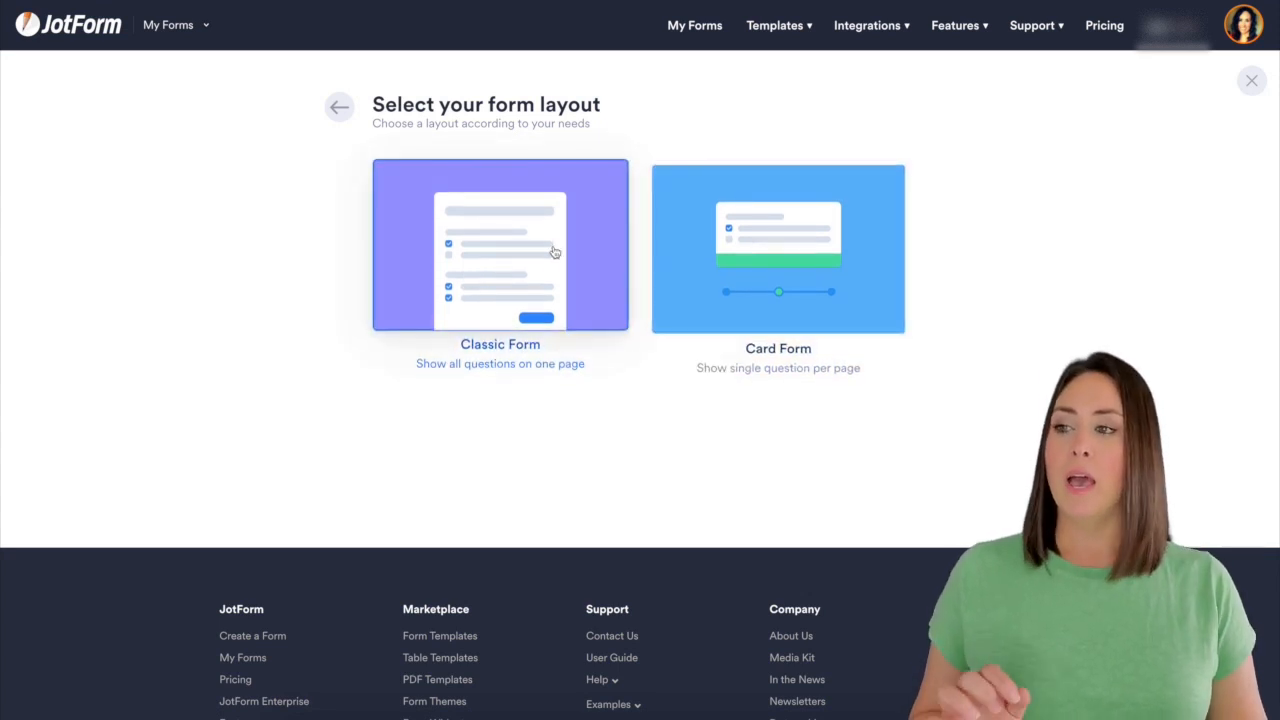
Step: Choose the Classic Form layout for the new form and delete its default header
left_click(555, 252)
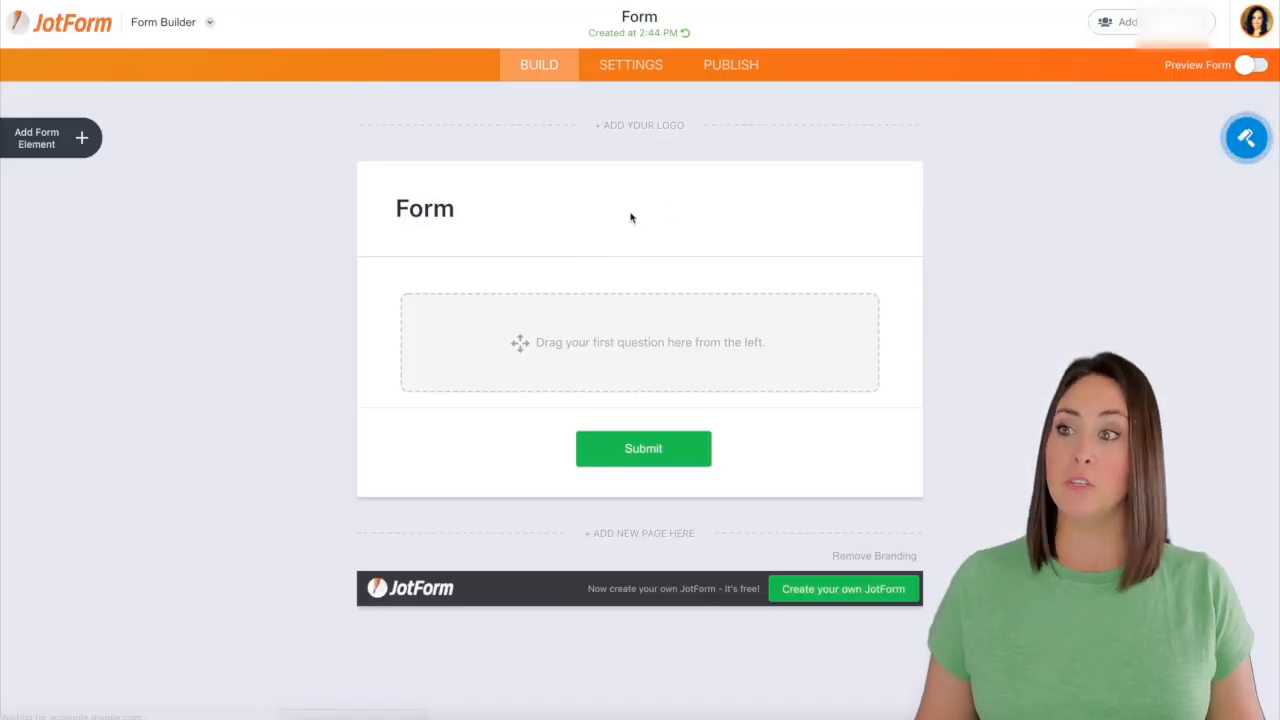
left_click(621, 217)
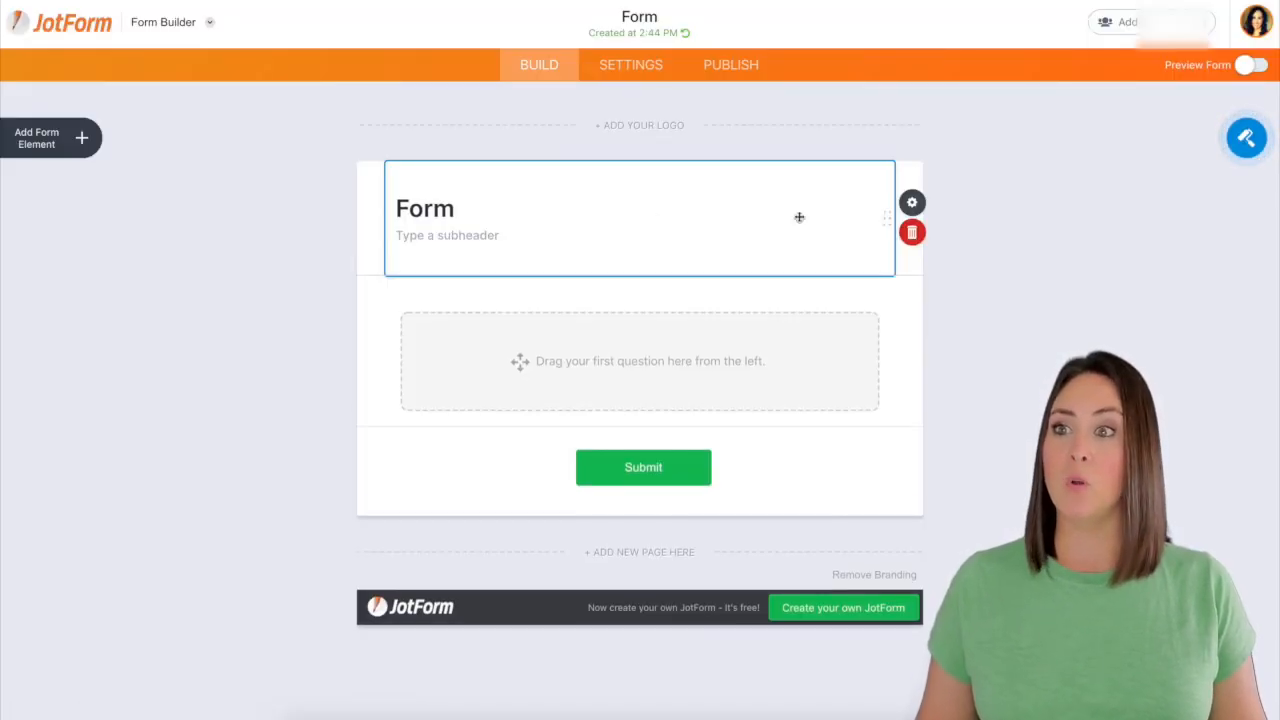
left_click(905, 231)
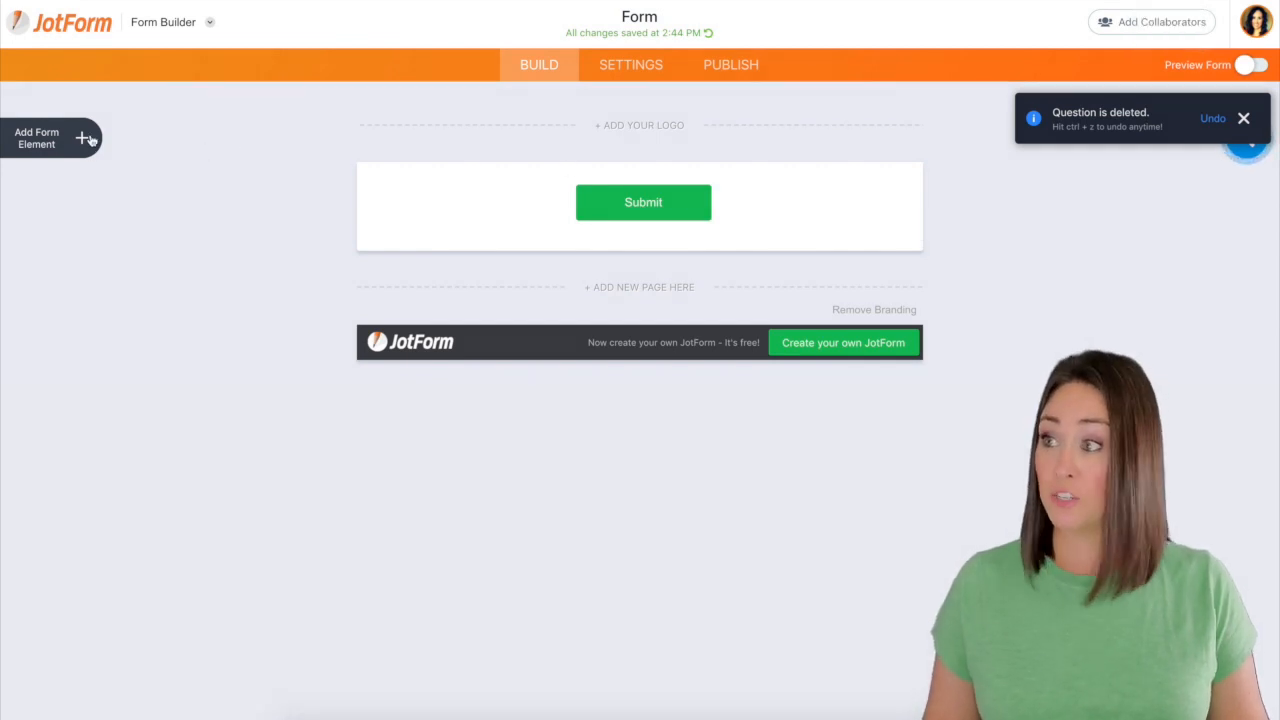
Step: Add a Full Name field to the empty form and a Phone field below it
left_click(44, 140)
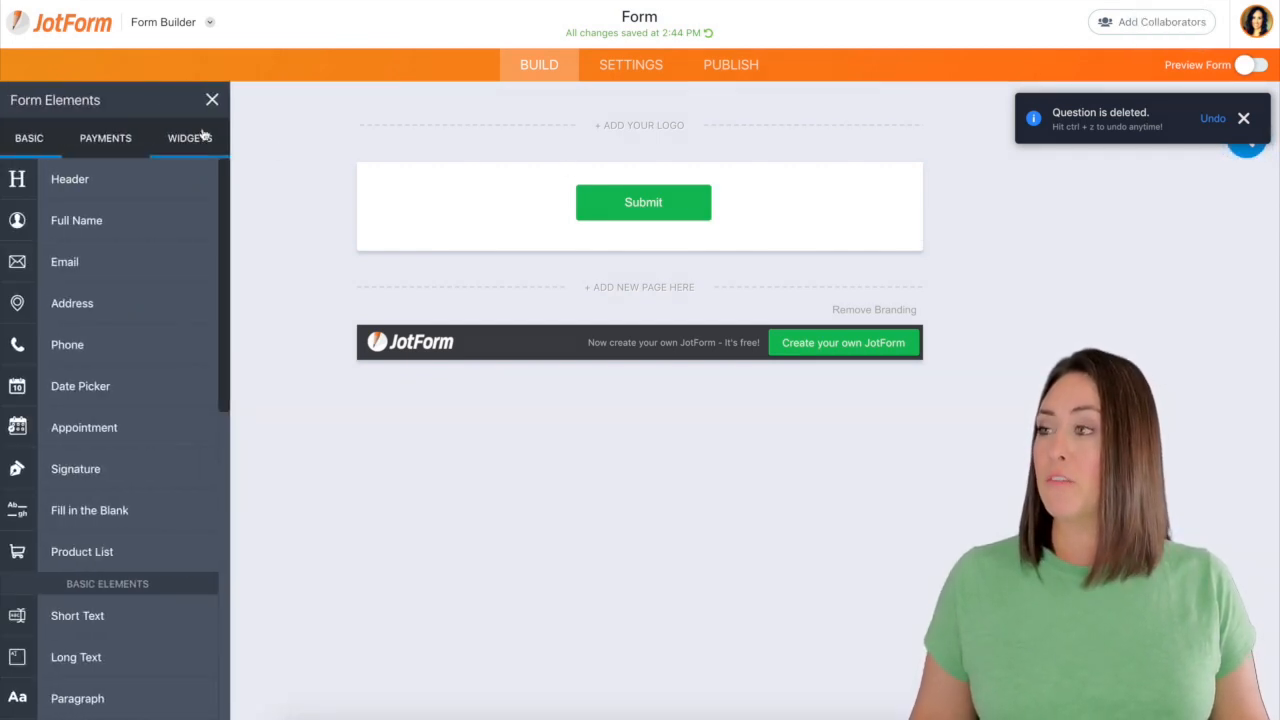
left_click_drag(66, 218, 551, 215)
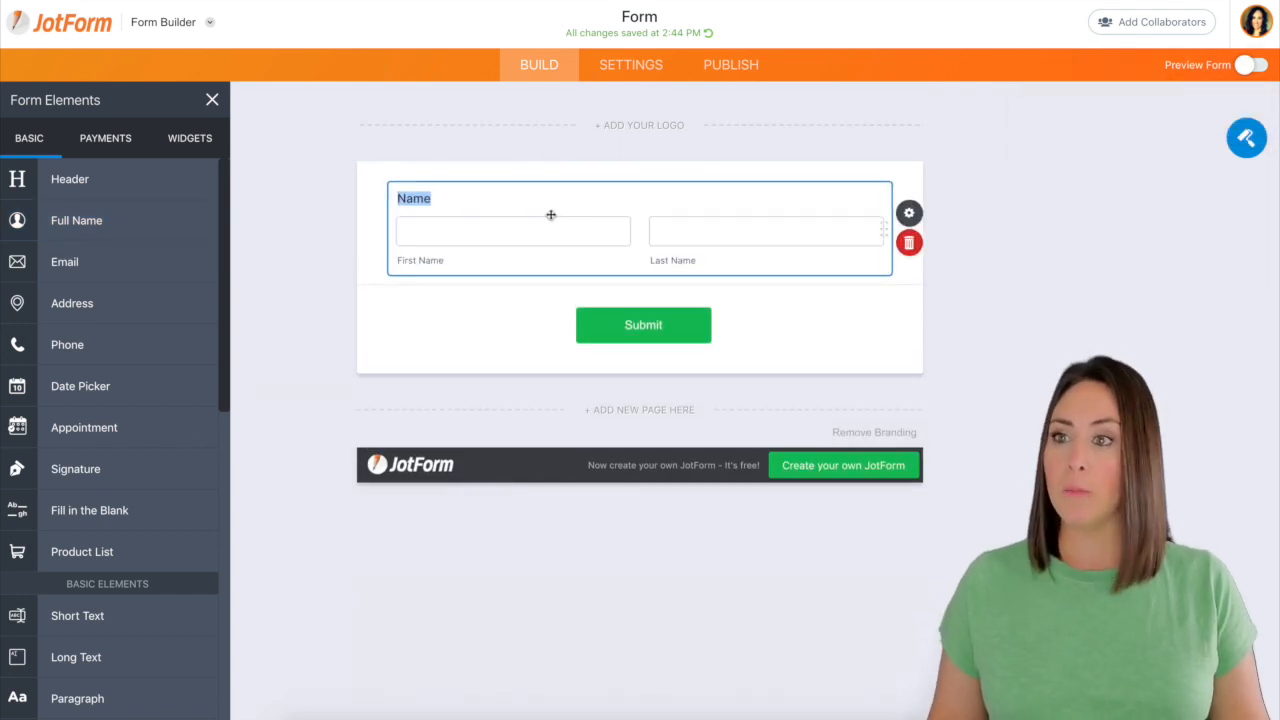
left_click_drag(89, 347, 586, 314)
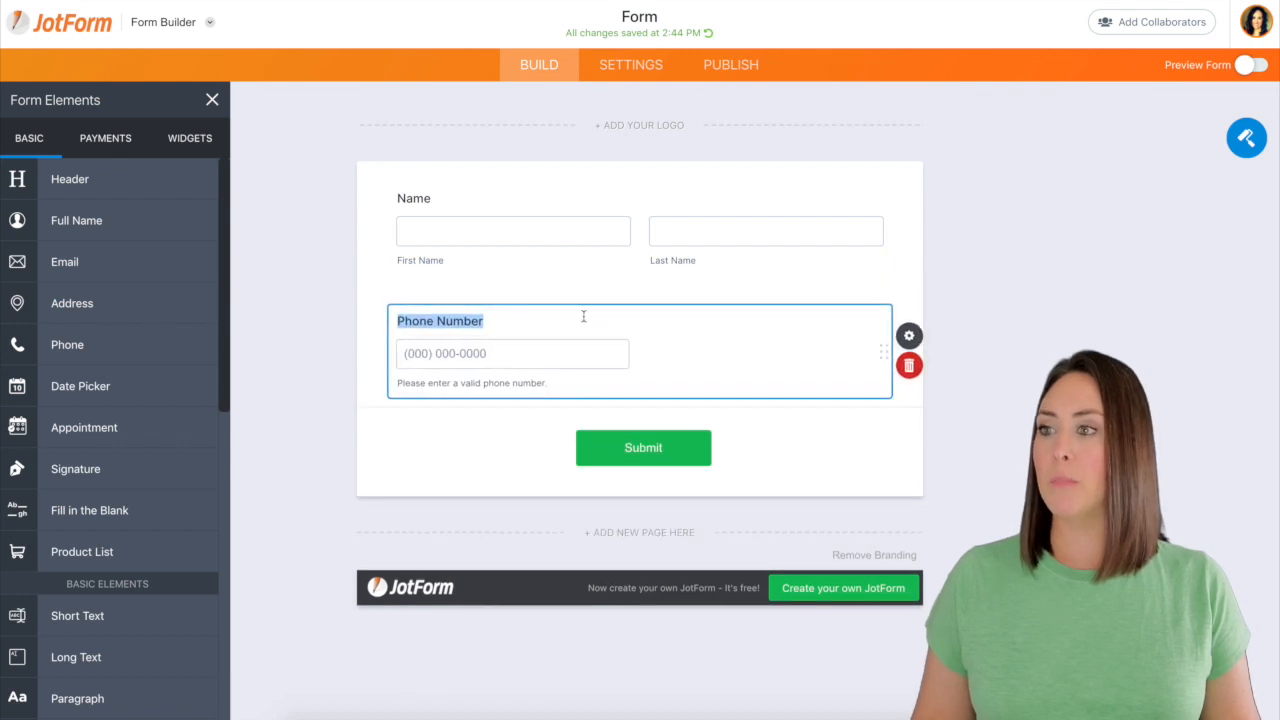
Step: Add a Dropdown question below the phone number, titled "Level", with the options Level 1, Level 2 and Level 3
scroll(149, 233, "down", 5)
scroll(149, 233, "down", 1)
left_click_drag(58, 259, 563, 424)
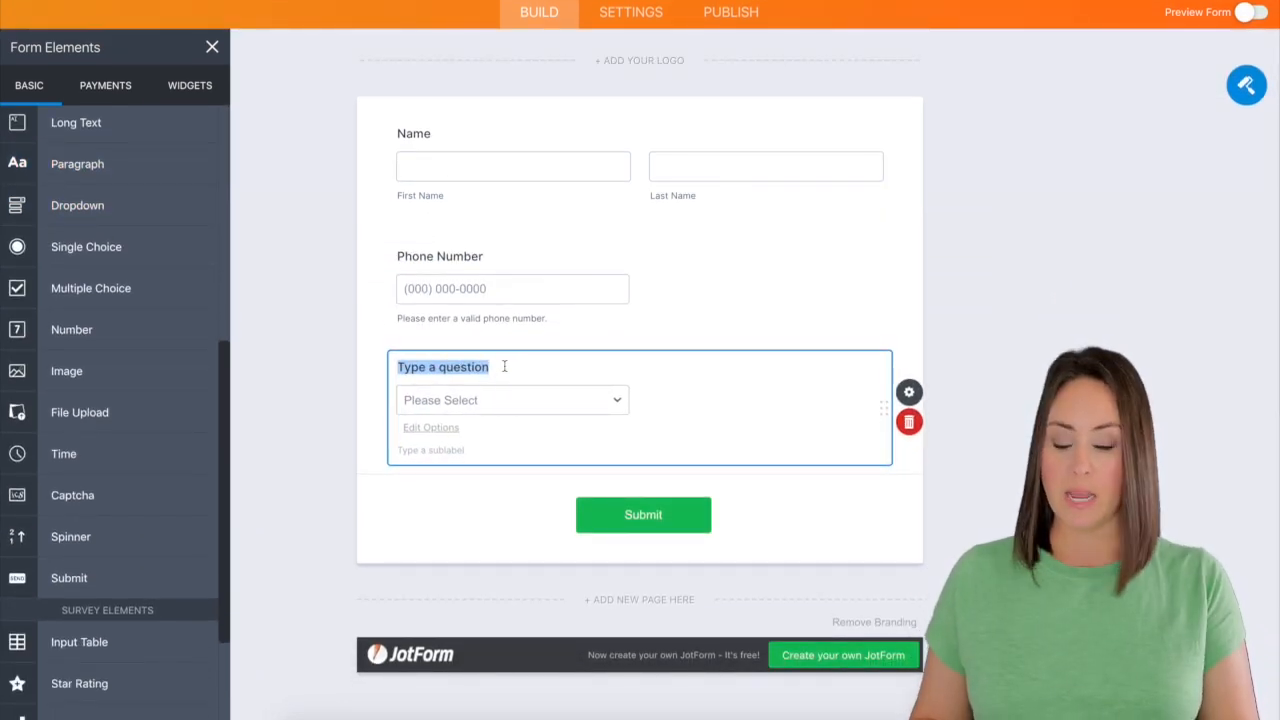
type("Level")
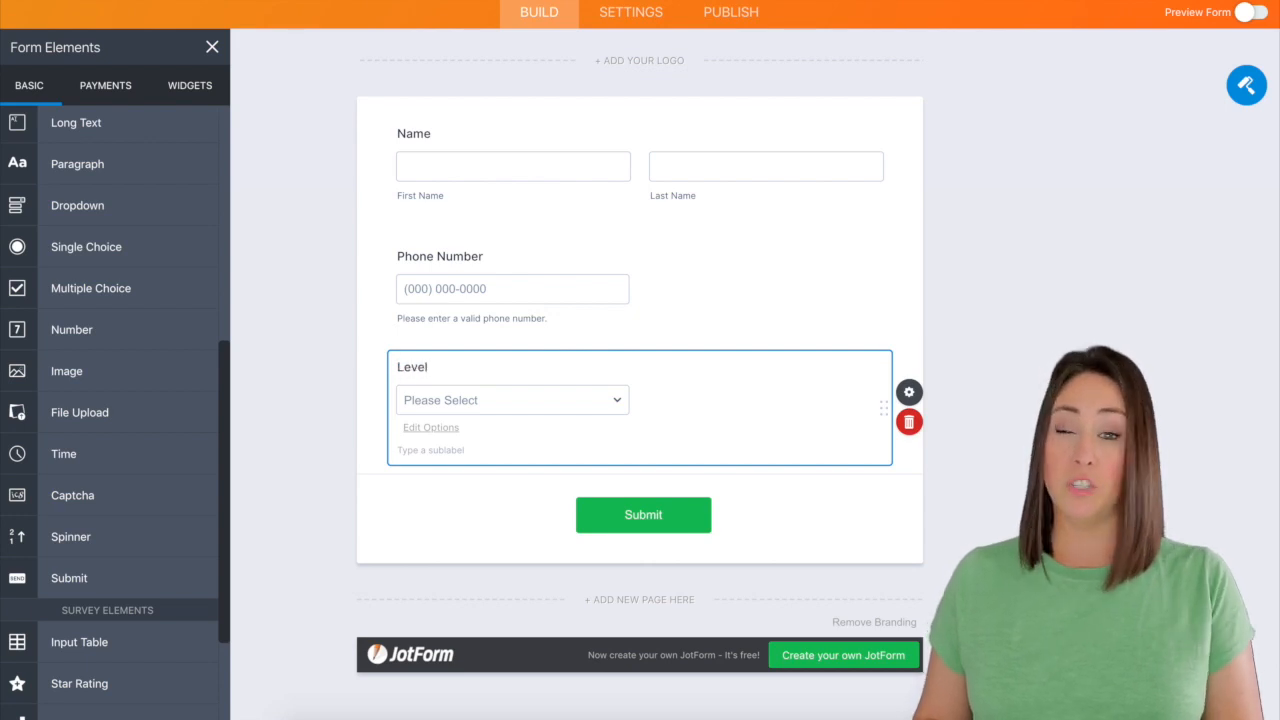
left_click(445, 427)
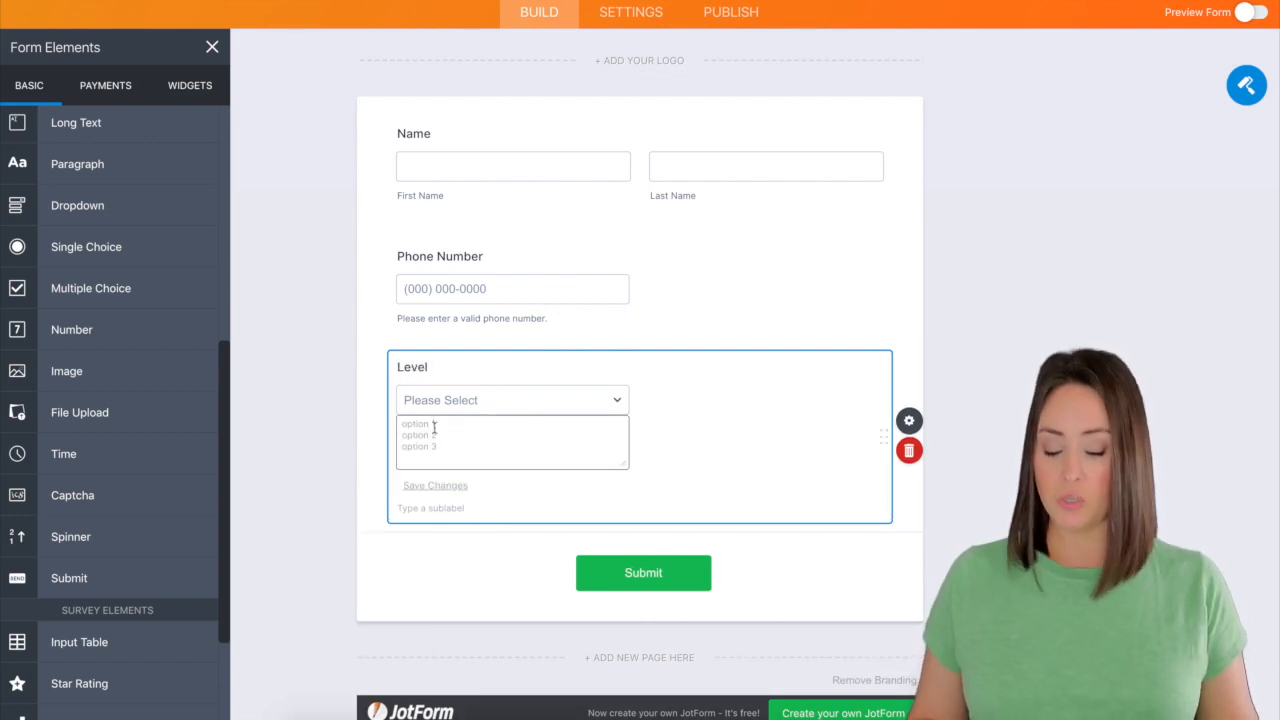
type("Level 1 ")
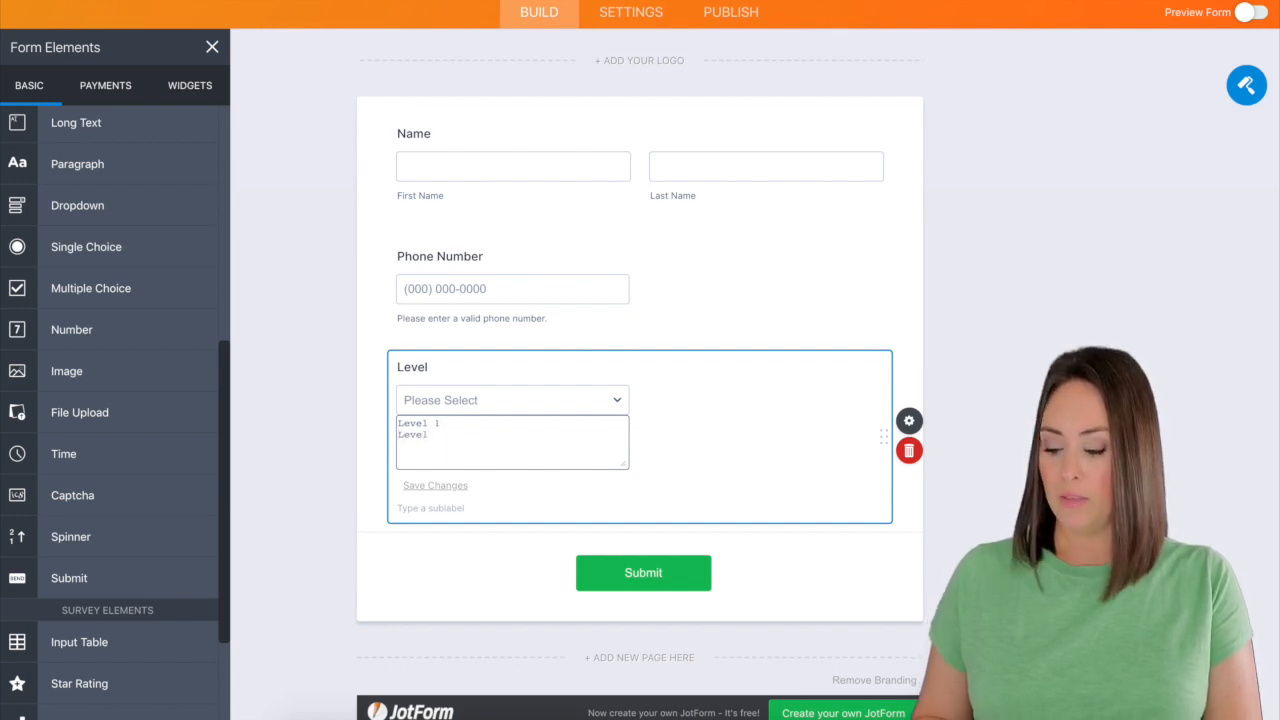
type("Level 3")
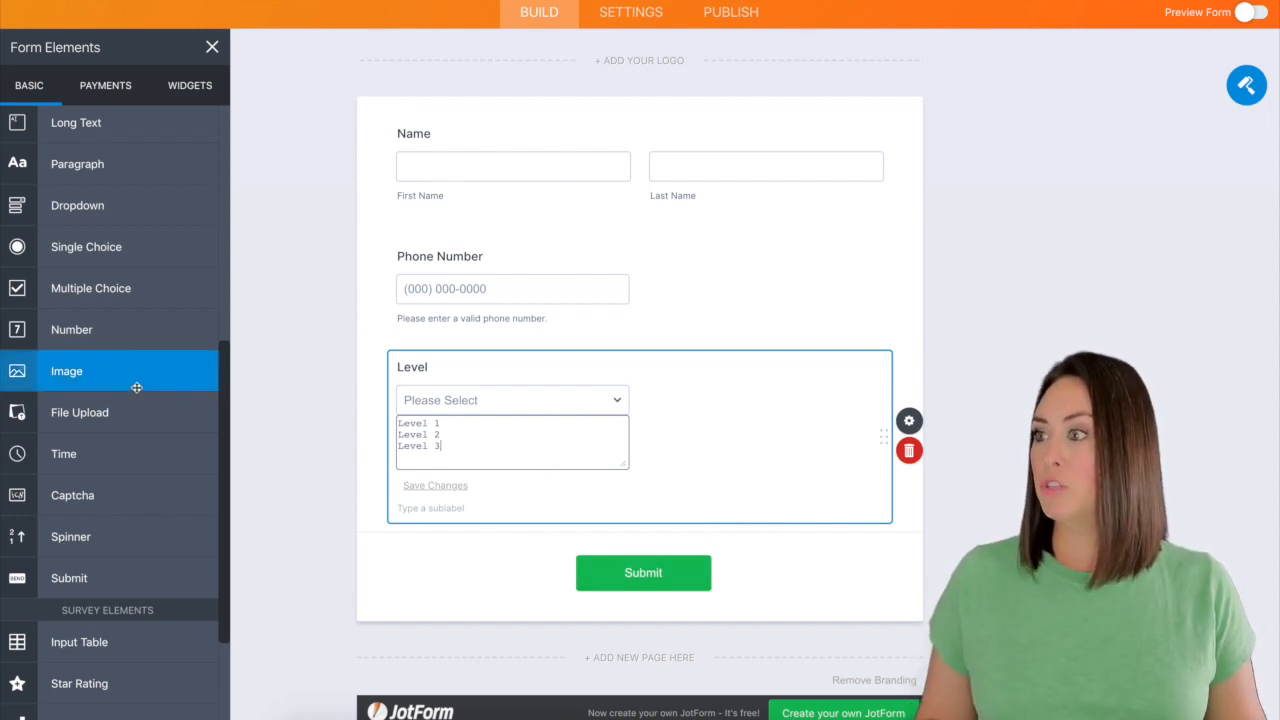
Step: Add an Appointment field below the Level dropdown
scroll(137, 387, "up", 4)
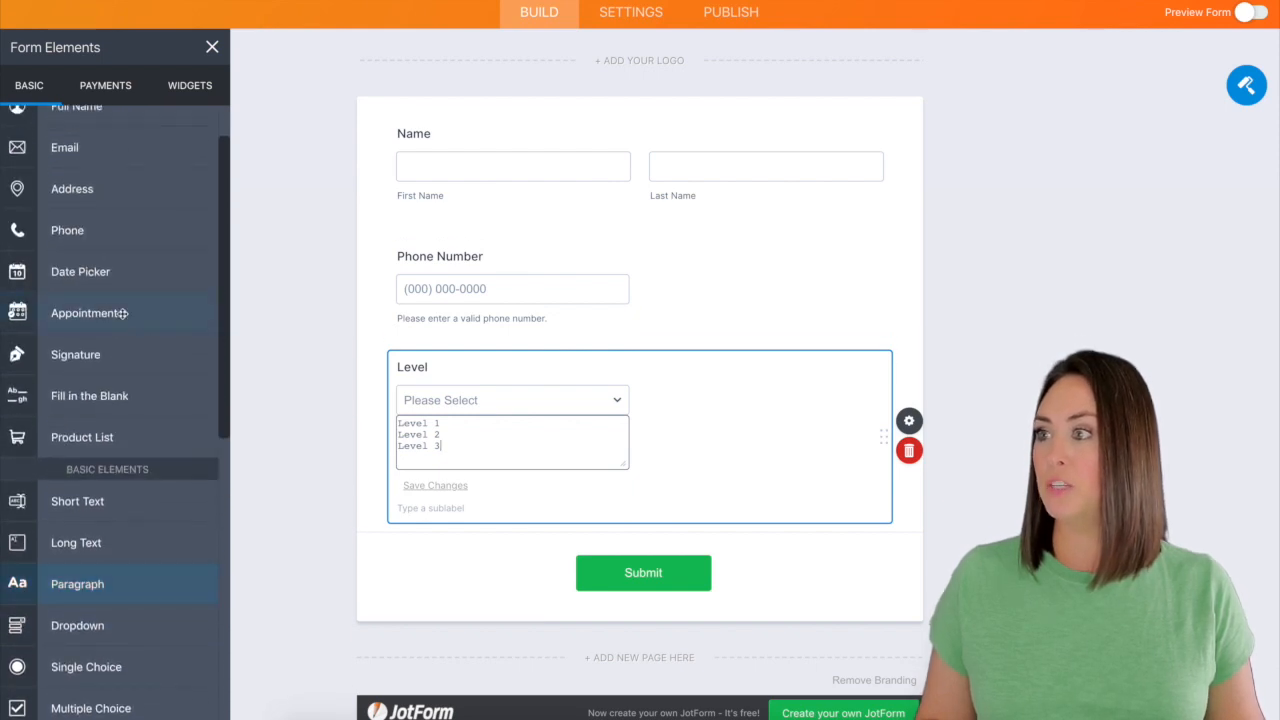
scroll(110, 312, "up", 1)
left_click_drag(94, 352, 545, 500)
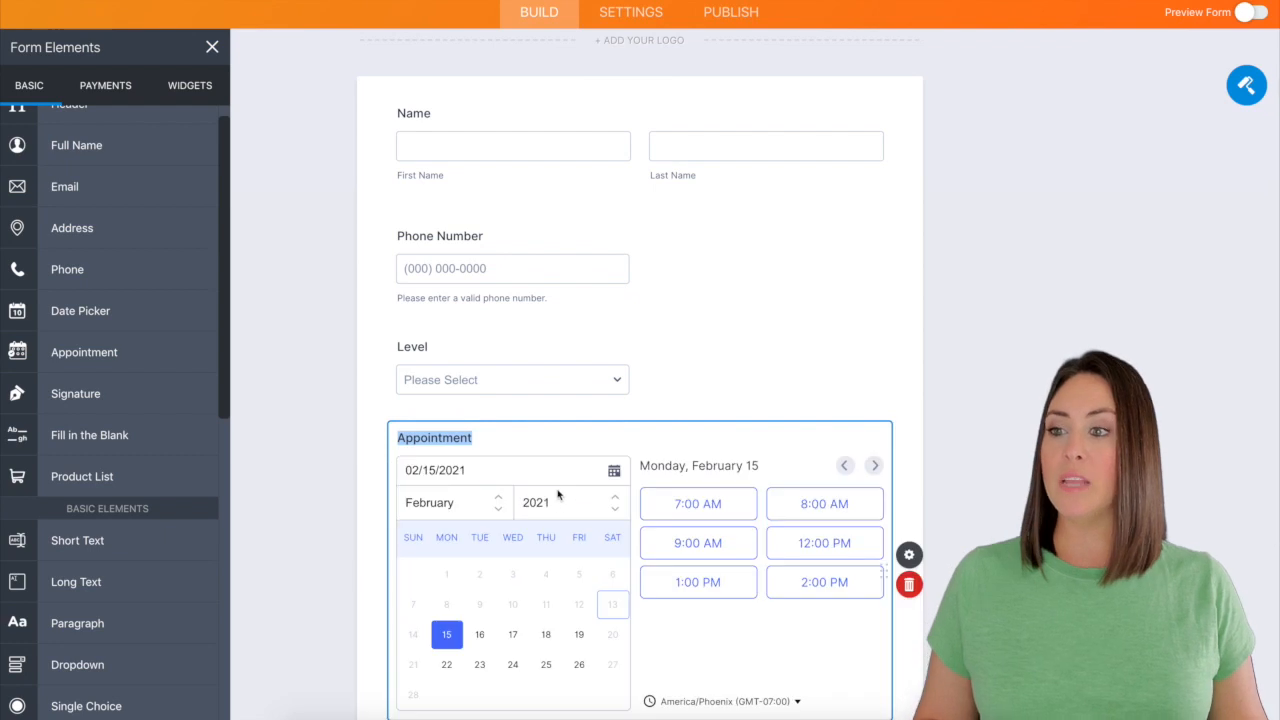
Step: Change the appointment field's question text to "Choose your 1:1 time" and make the field required
scroll(680, 465, "down", 2)
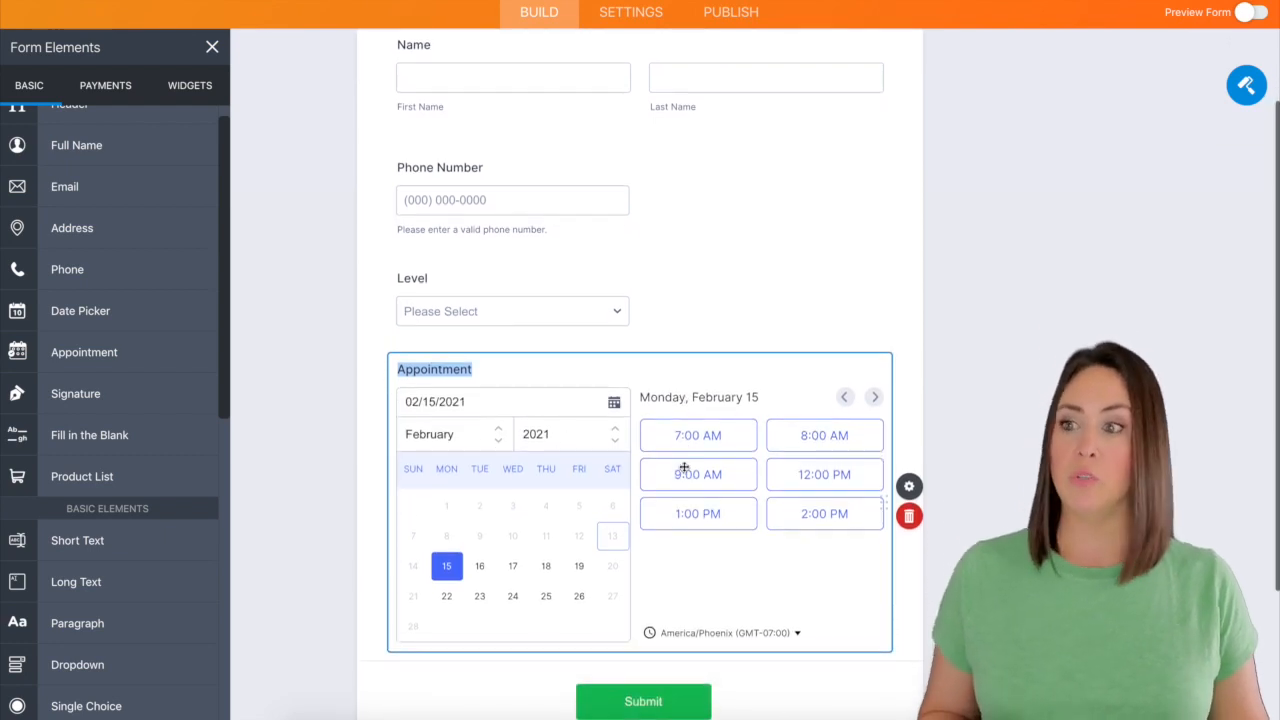
scroll(684, 468, "down", 1)
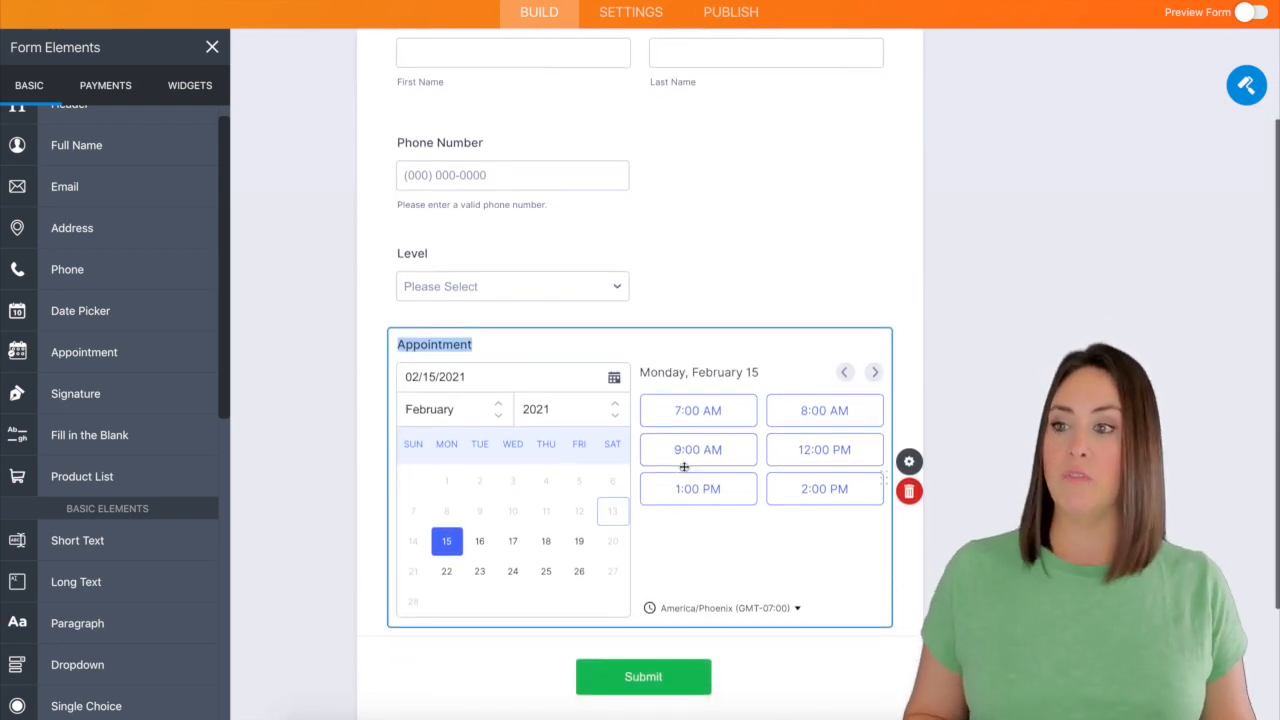
left_click(910, 460)
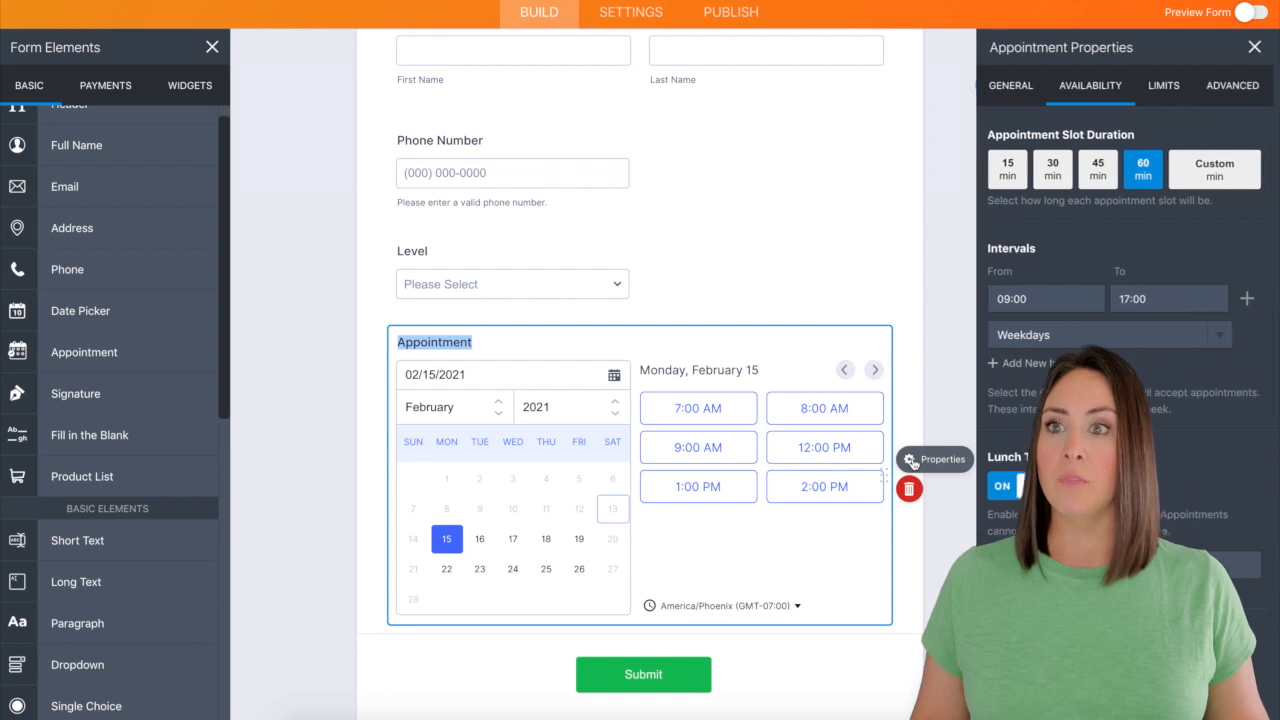
left_click(1008, 88)
left_click(1078, 170)
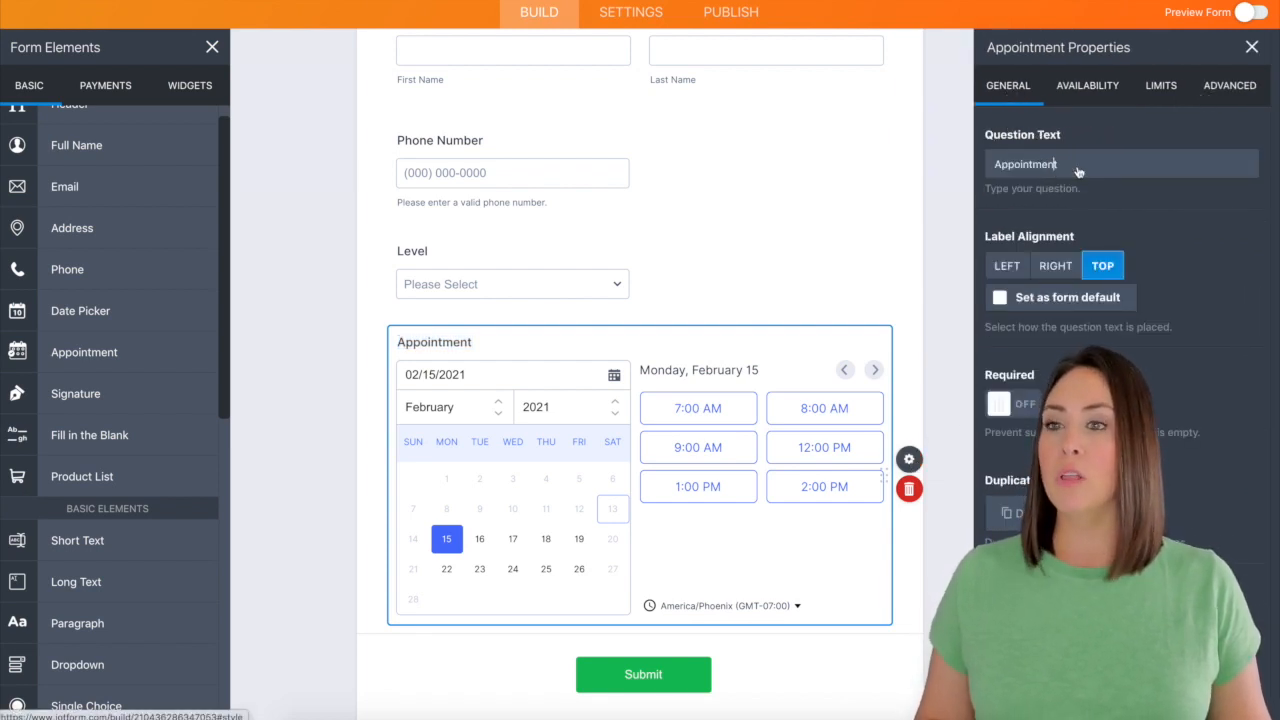
left_click_drag(1086, 166, 994, 165)
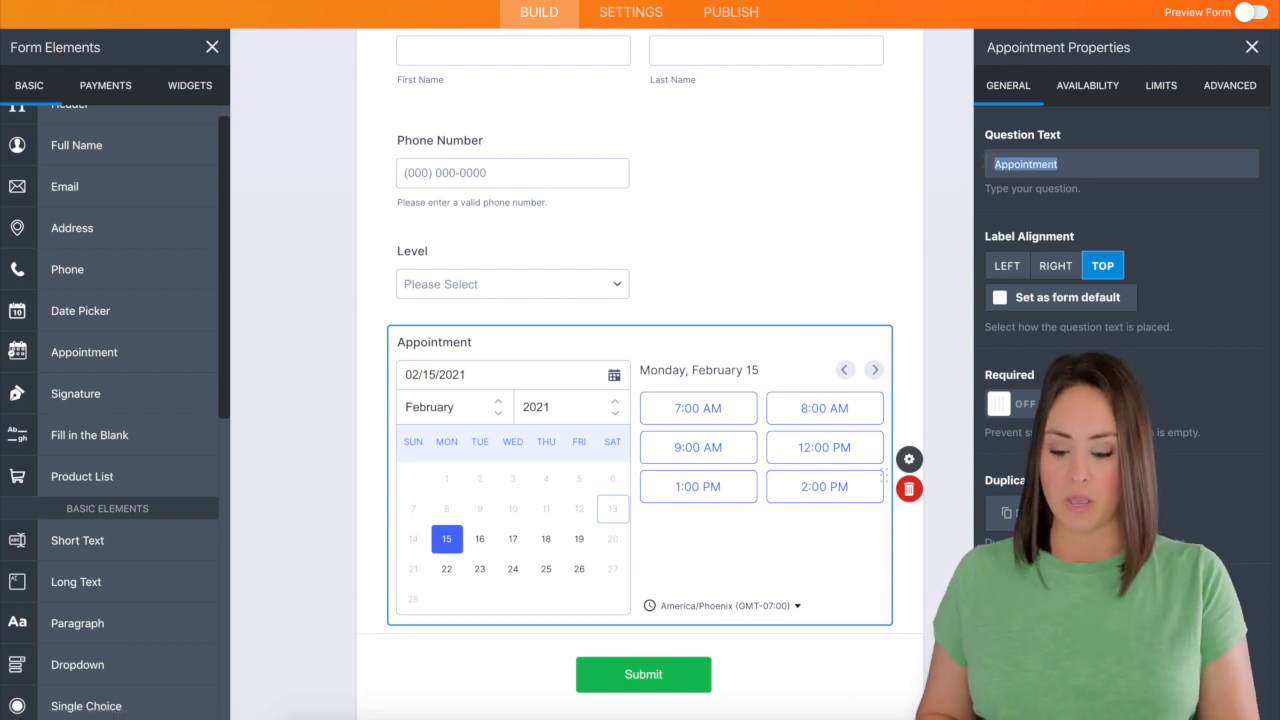
type("Choo")
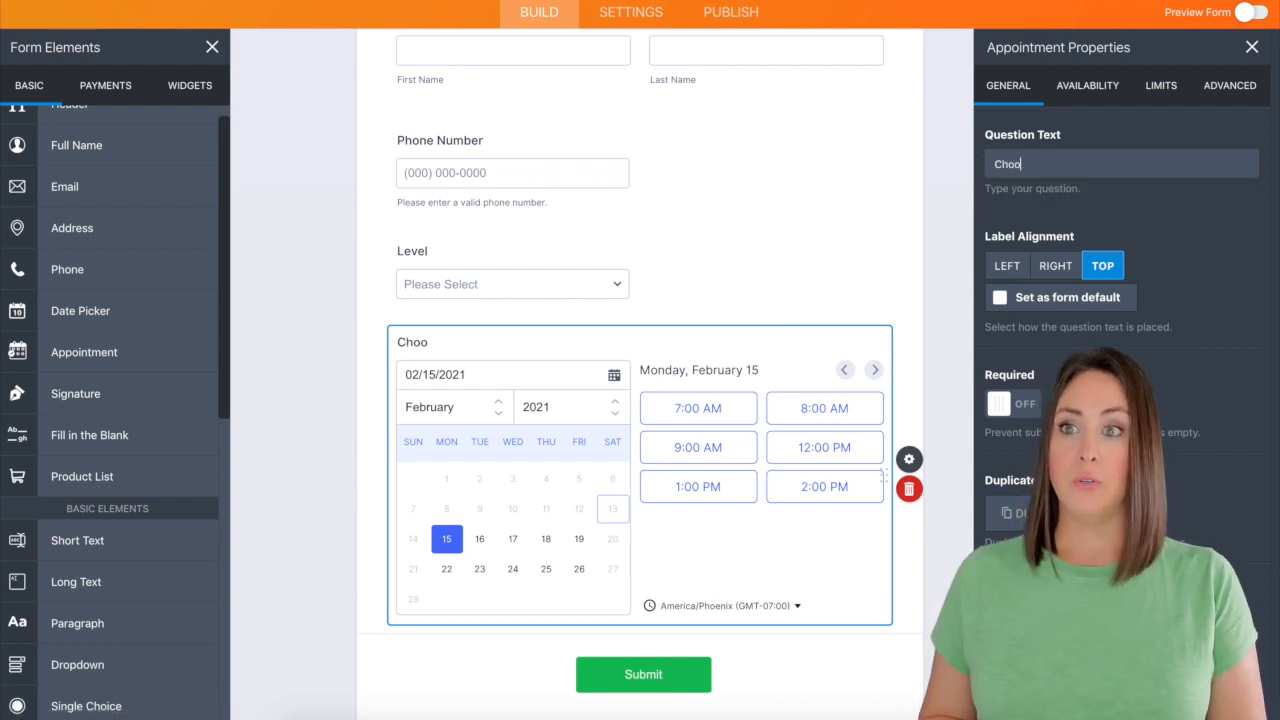
type("se your 1:1 time")
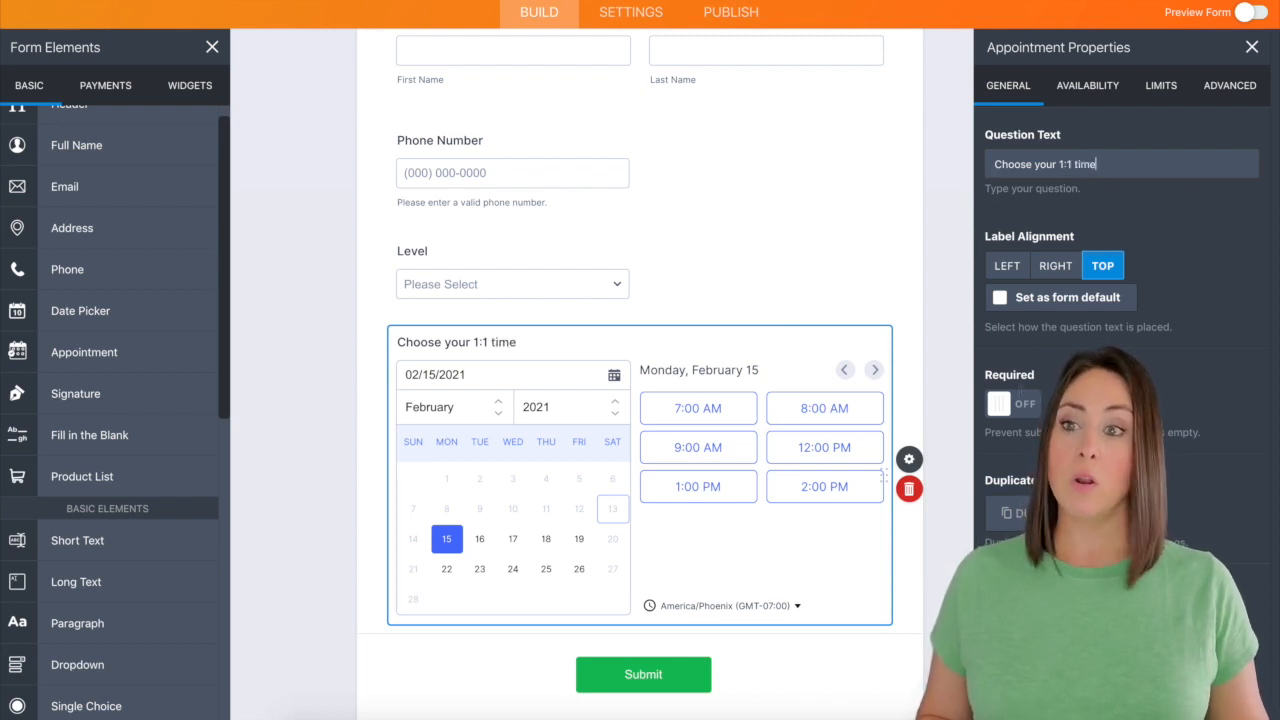
left_click(1000, 403)
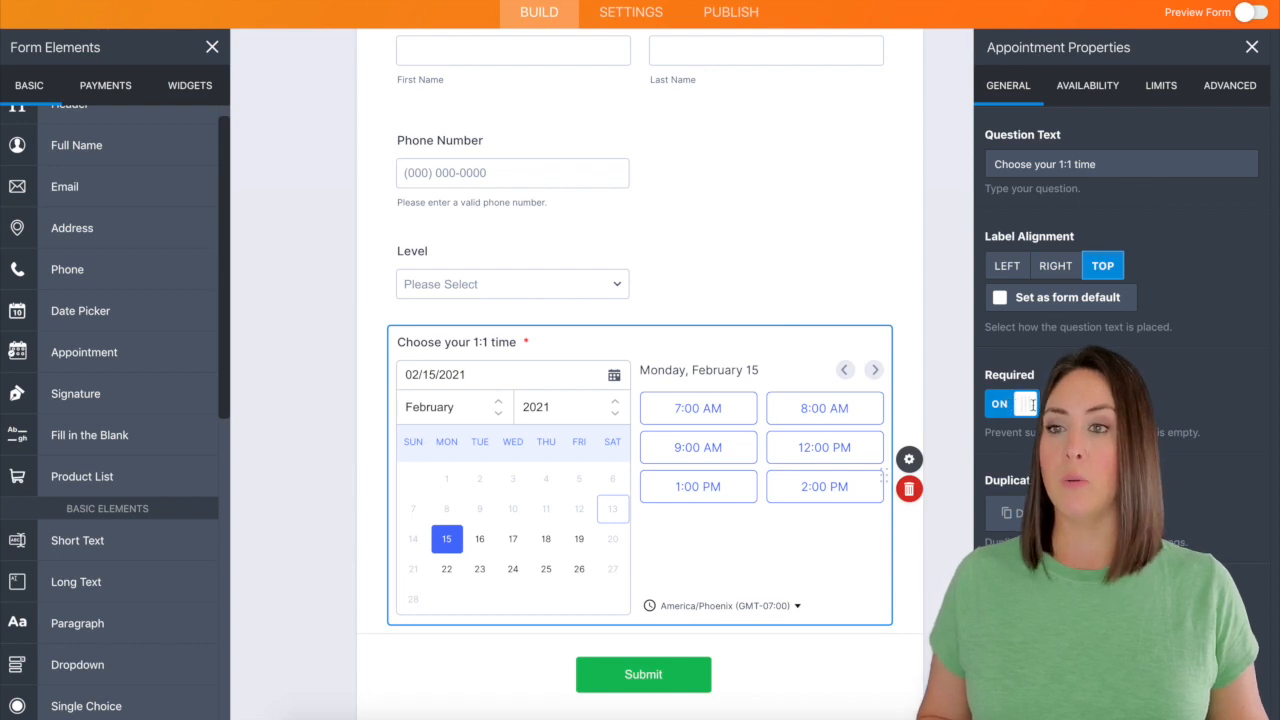
Step: Set the appointment slot duration to 30 minutes and add a second availability interval for weekends starting at 12:00
left_click(1099, 94)
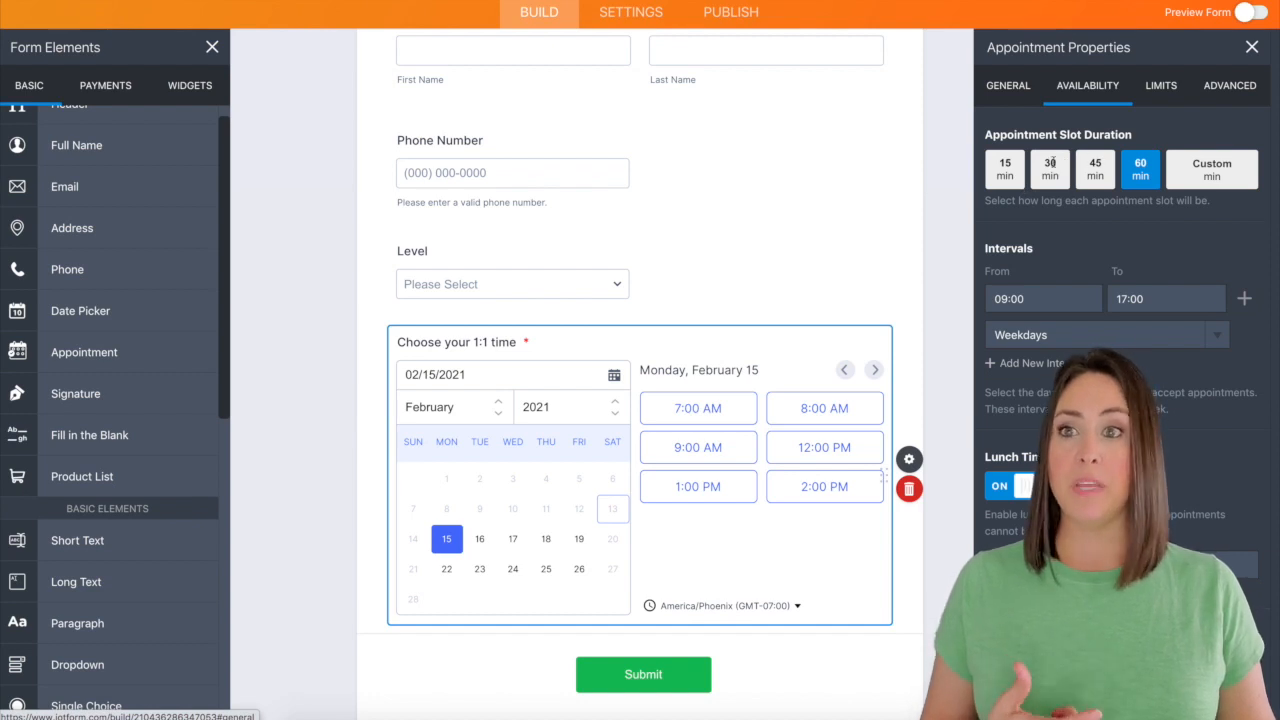
left_click(1050, 166)
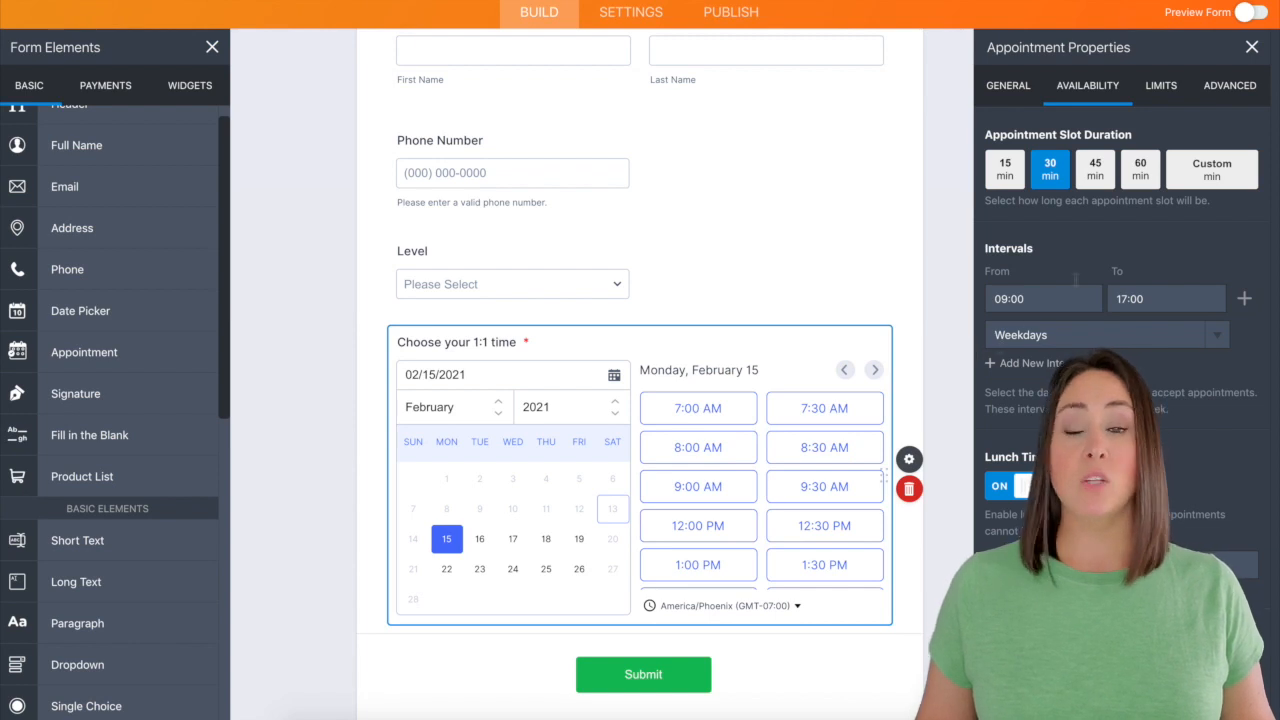
left_click(1029, 365)
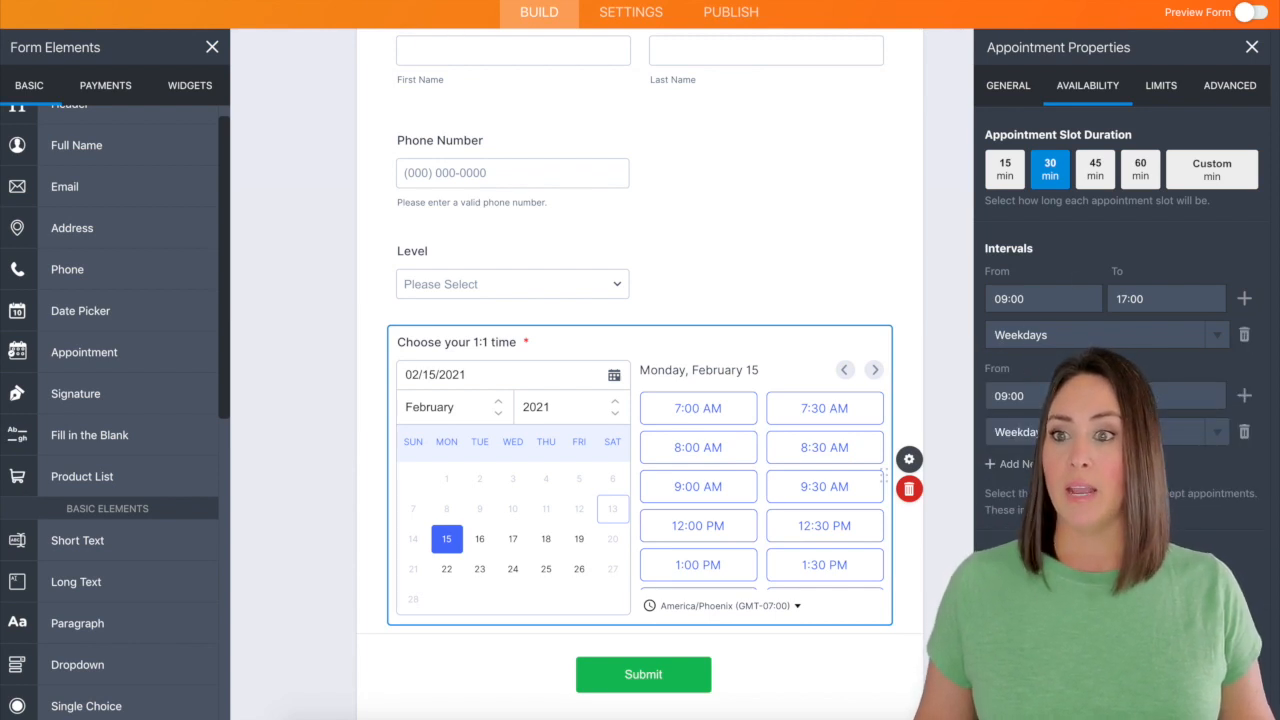
left_click(1100, 432)
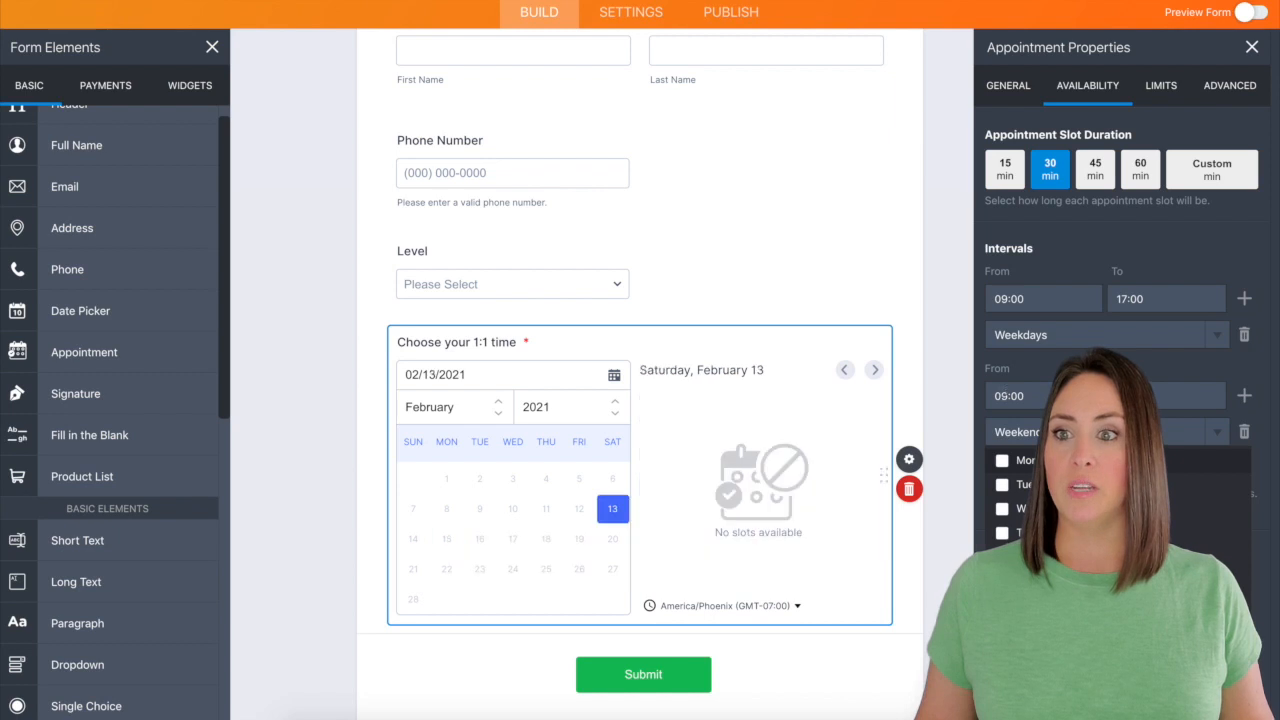
left_click(1004, 396)
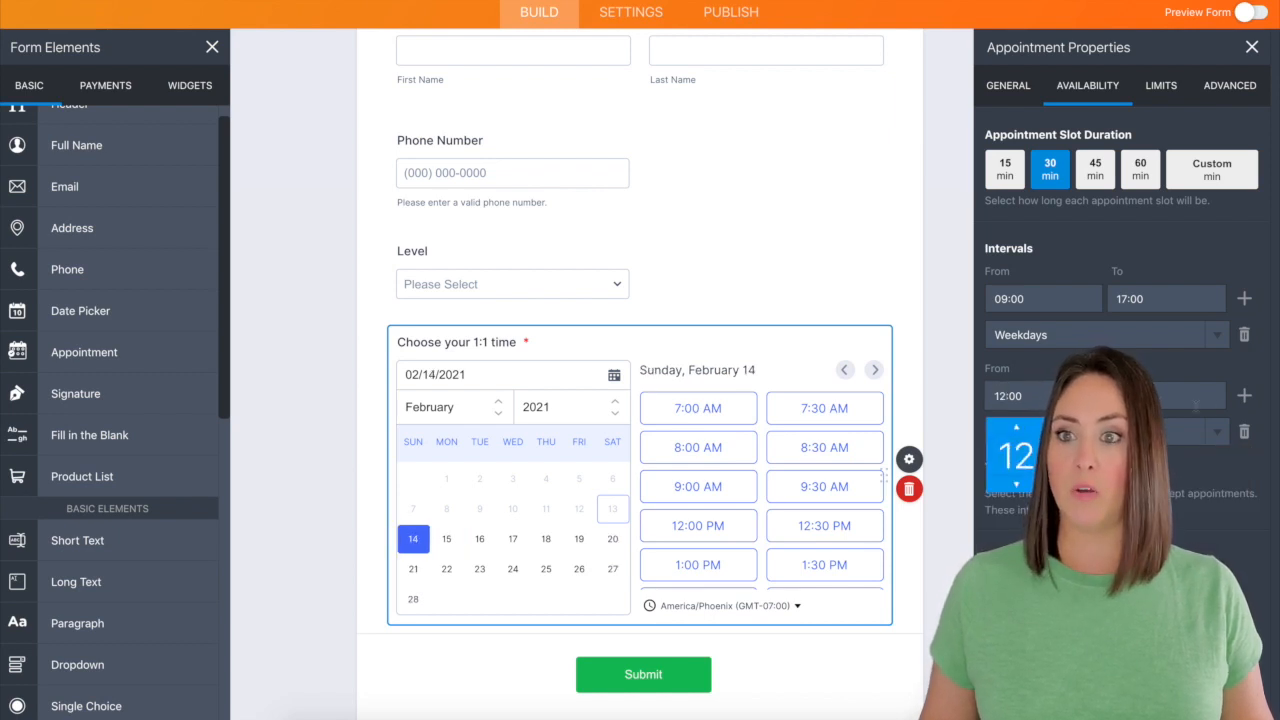
left_click(1196, 404)
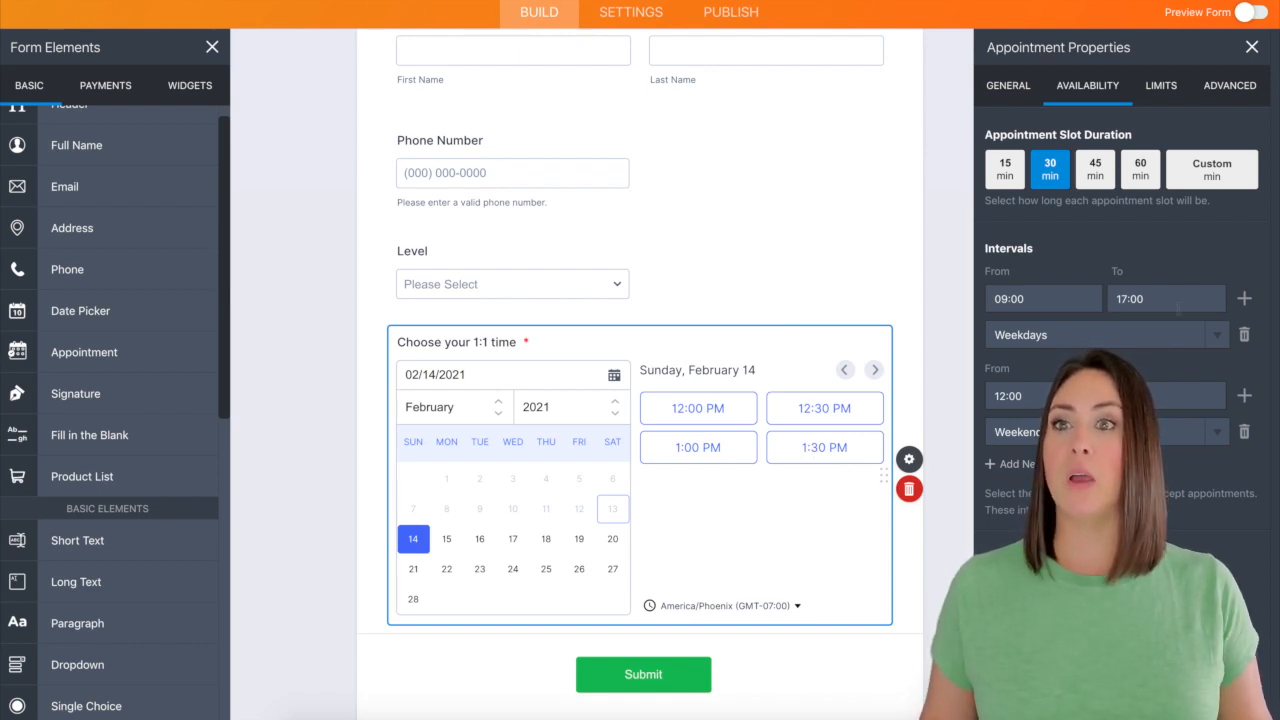
Step: Limit the selectable appointment dates to a start date of 2021-02-22 and an end date of 2021-02-26
left_click(1158, 90)
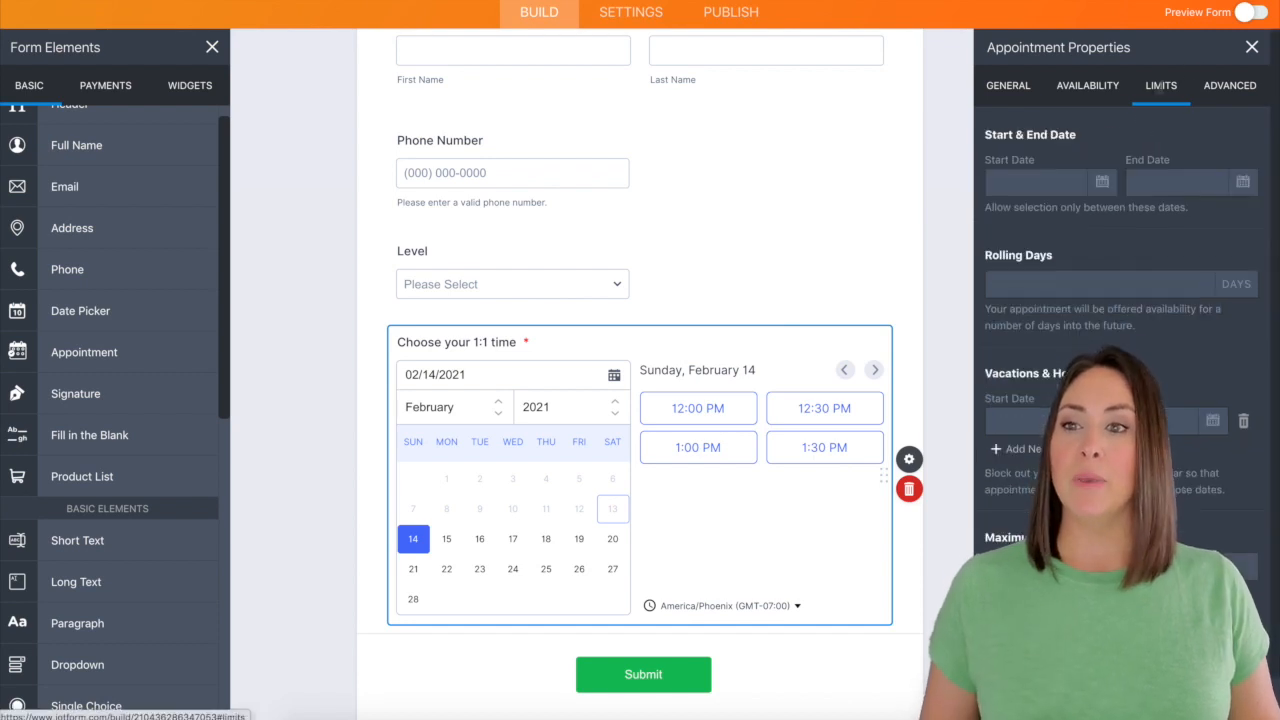
left_click(1104, 182)
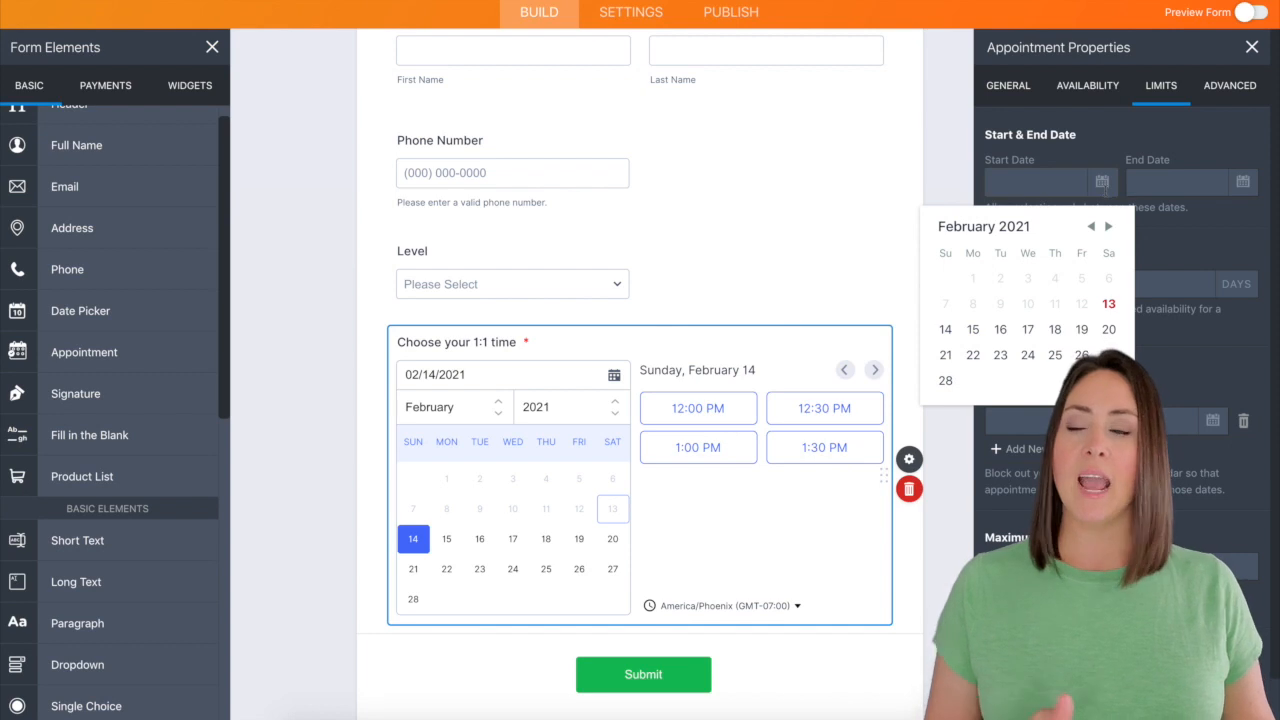
left_click(973, 357)
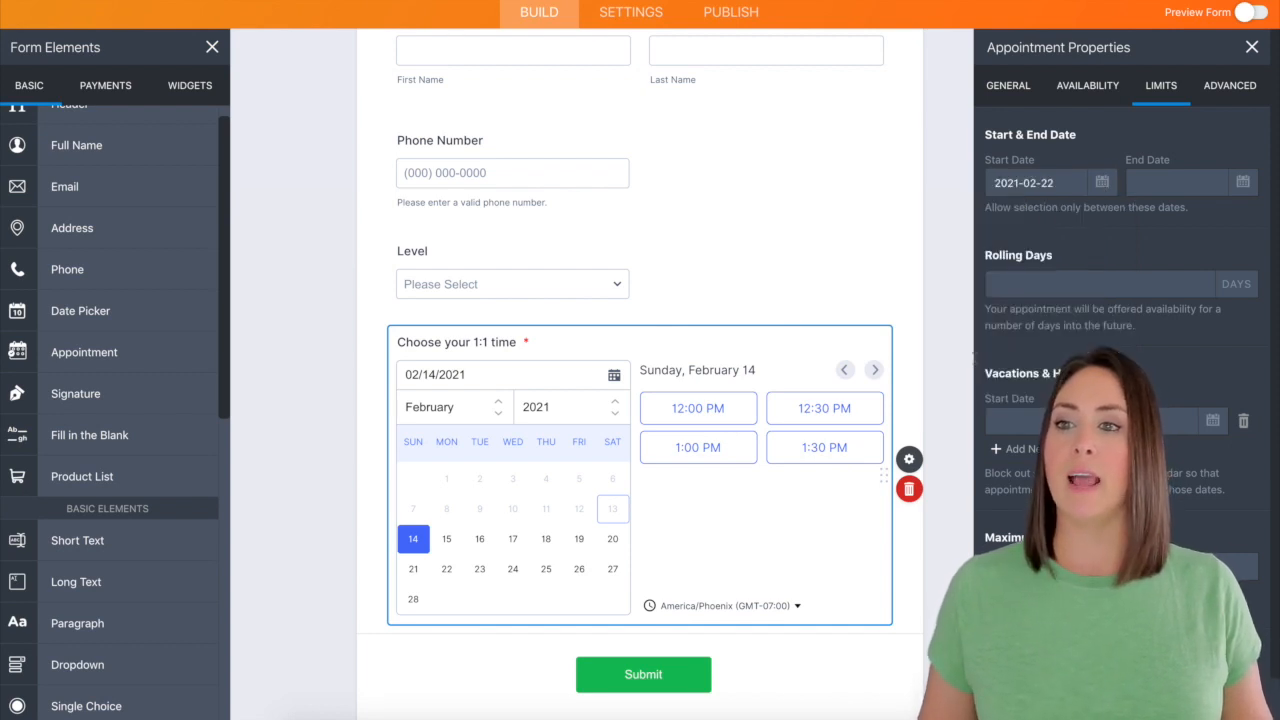
left_click(1179, 183)
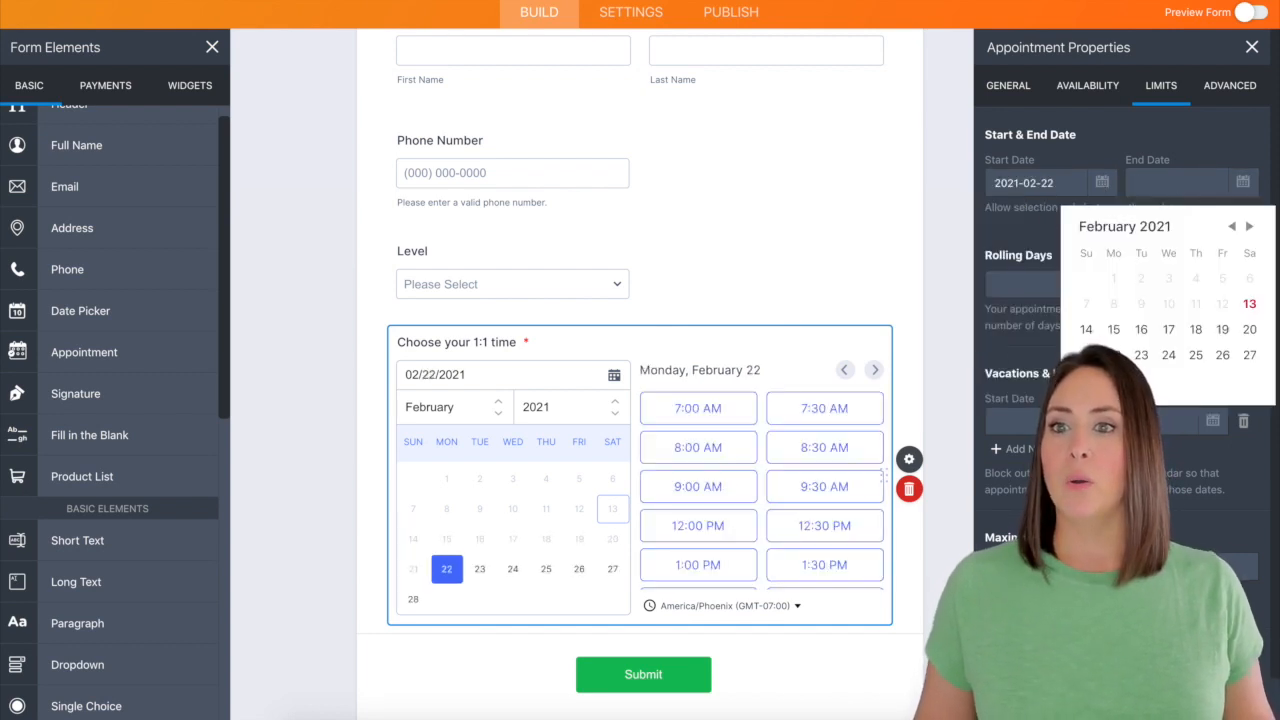
left_click(1222, 355)
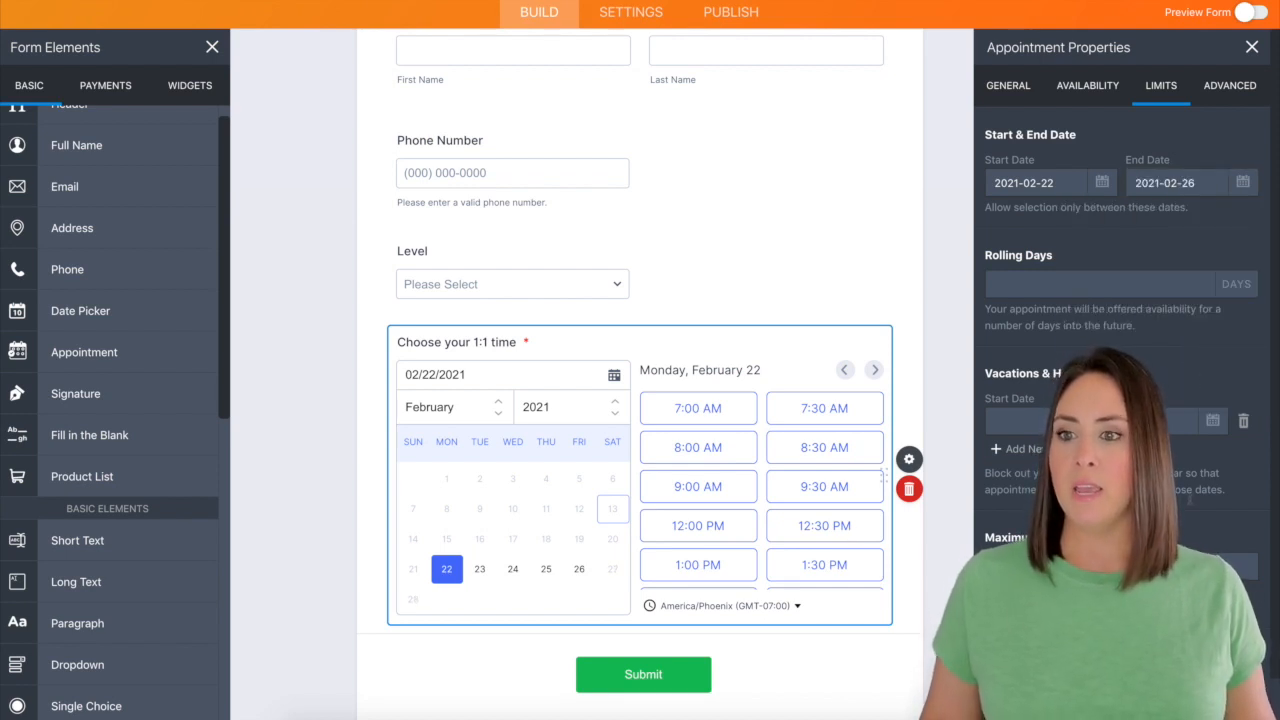
Step: Review the remaining appointment limits and open the field's advanced settings
scroll(1120, 270, "down", 1)
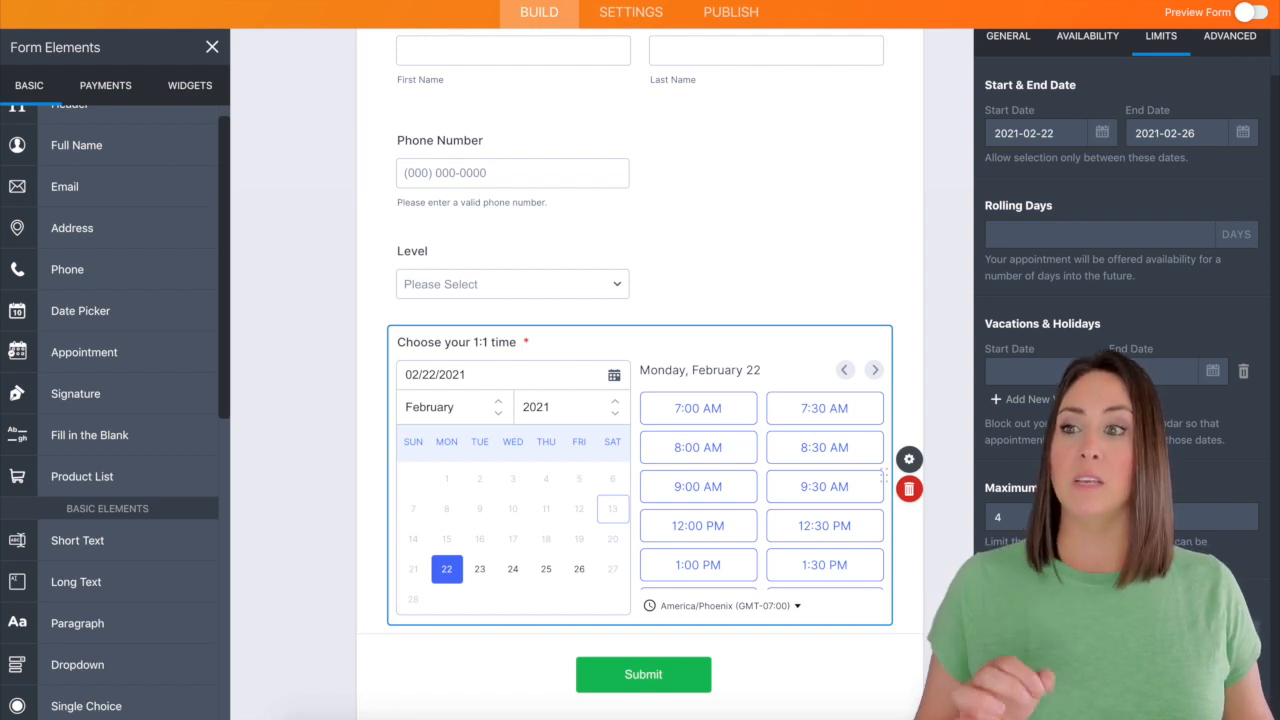
scroll(1185, 150, "up", 1)
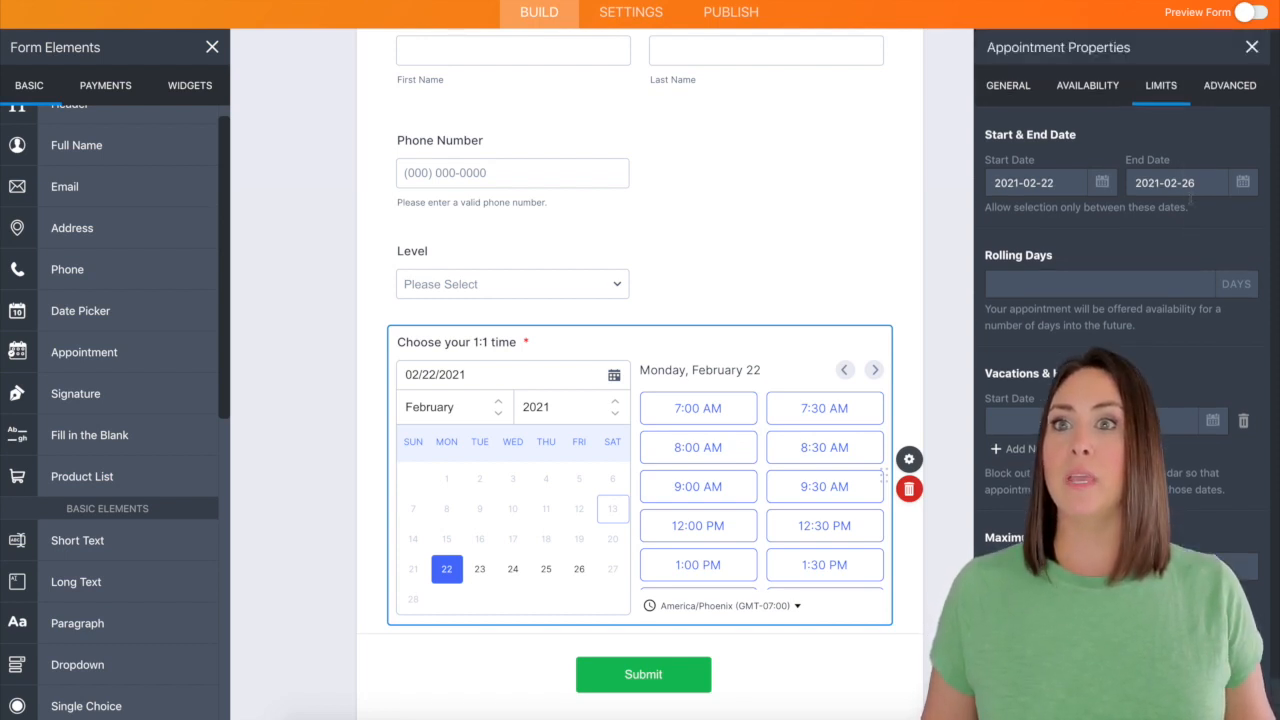
left_click(1230, 86)
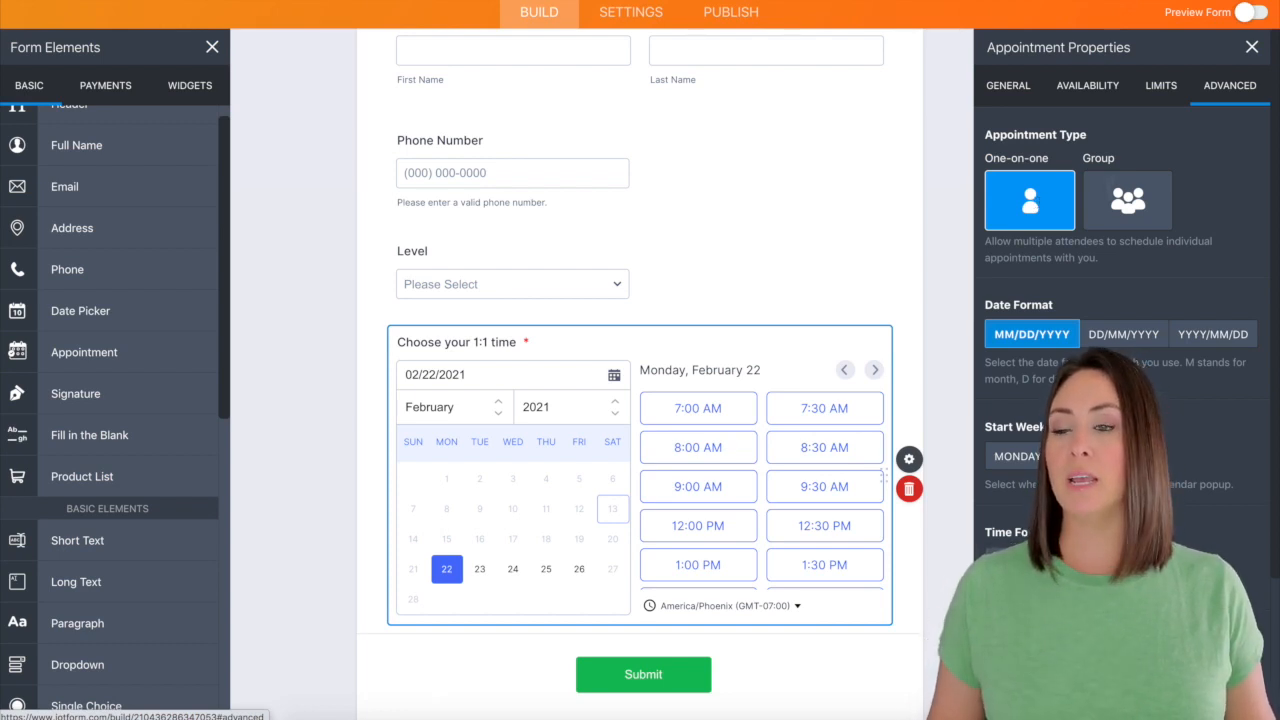
Step: Set the appointment field's default time zone to Phoenix
scroll(1057, 292, "down", 2)
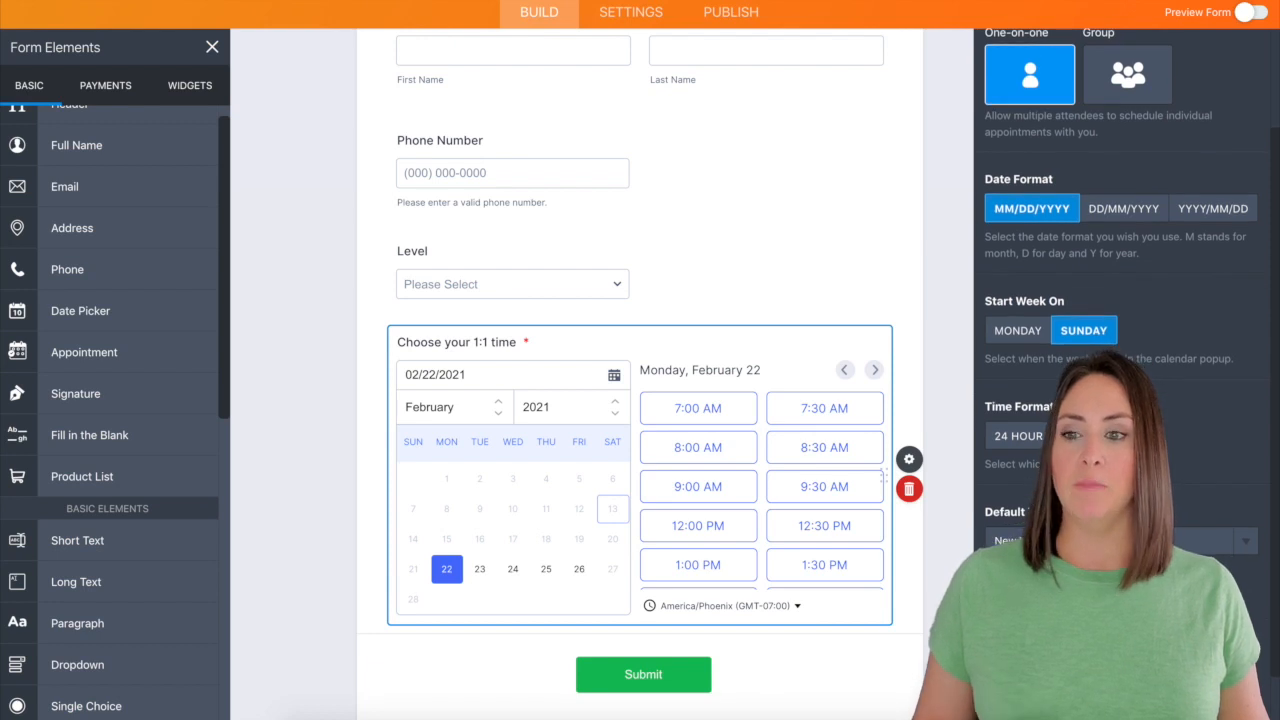
left_click(1110, 541)
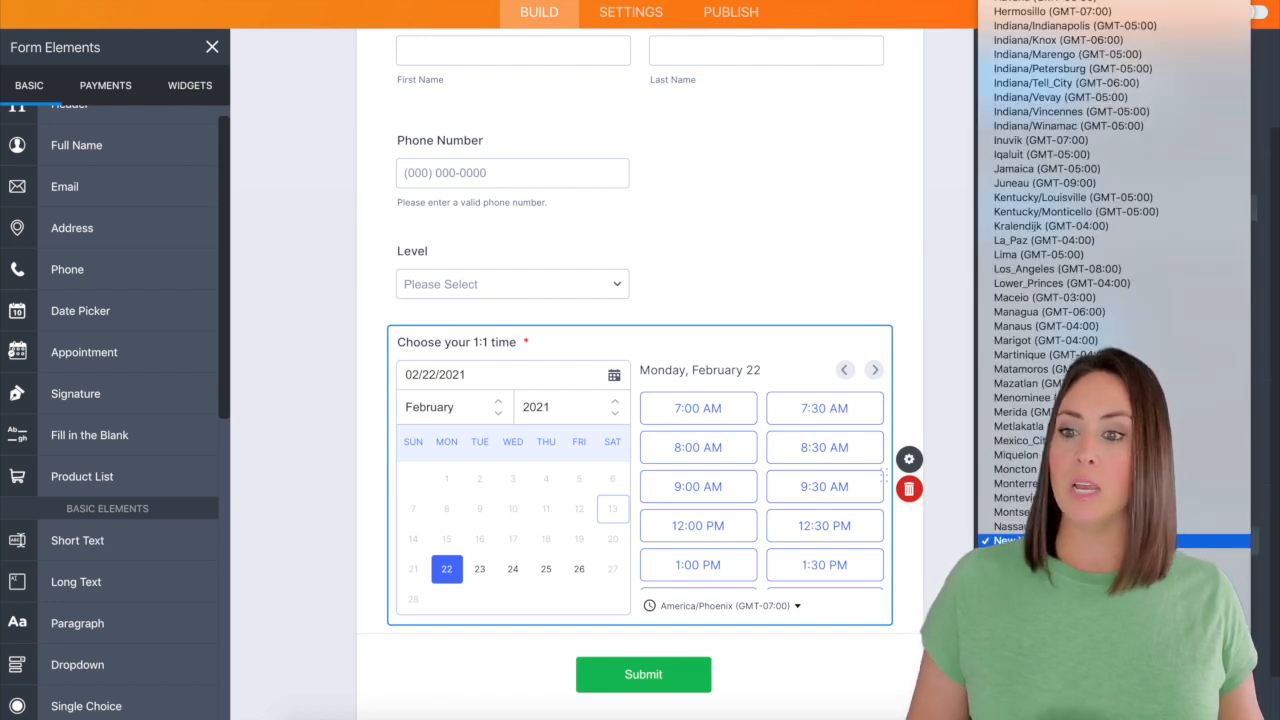
scroll(1075, 300, "down", 3)
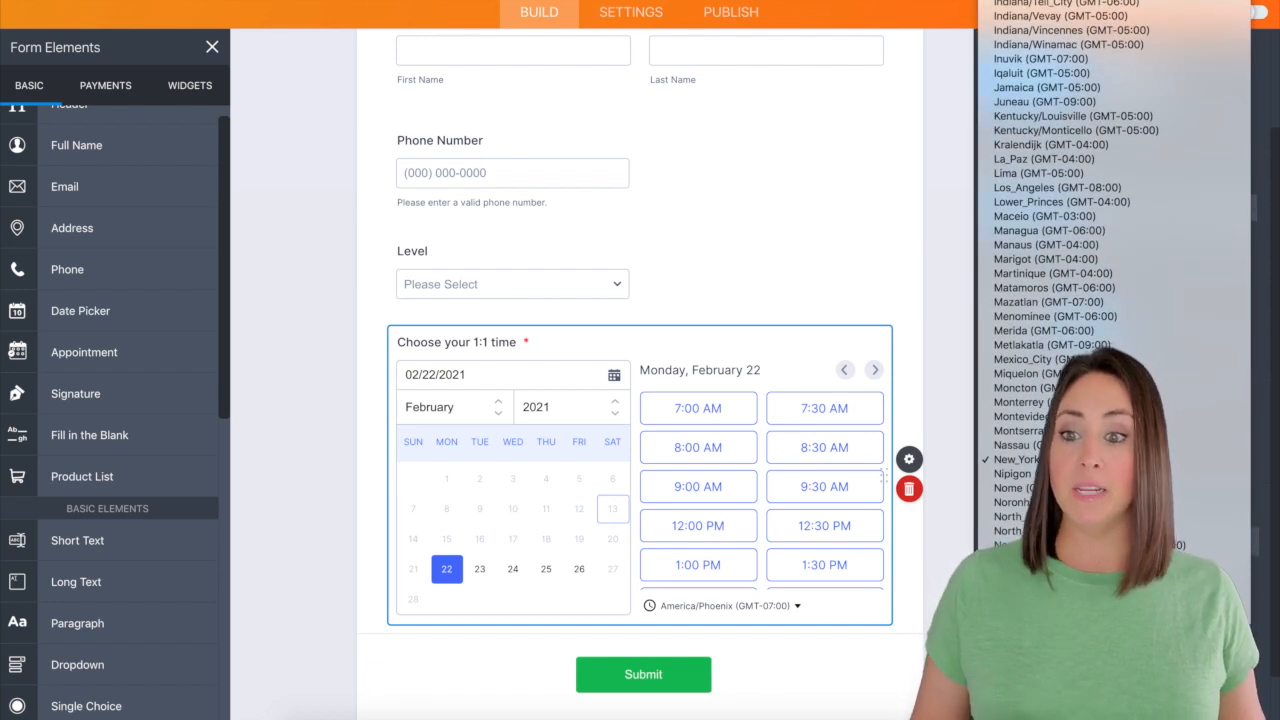
left_click(1050, 624)
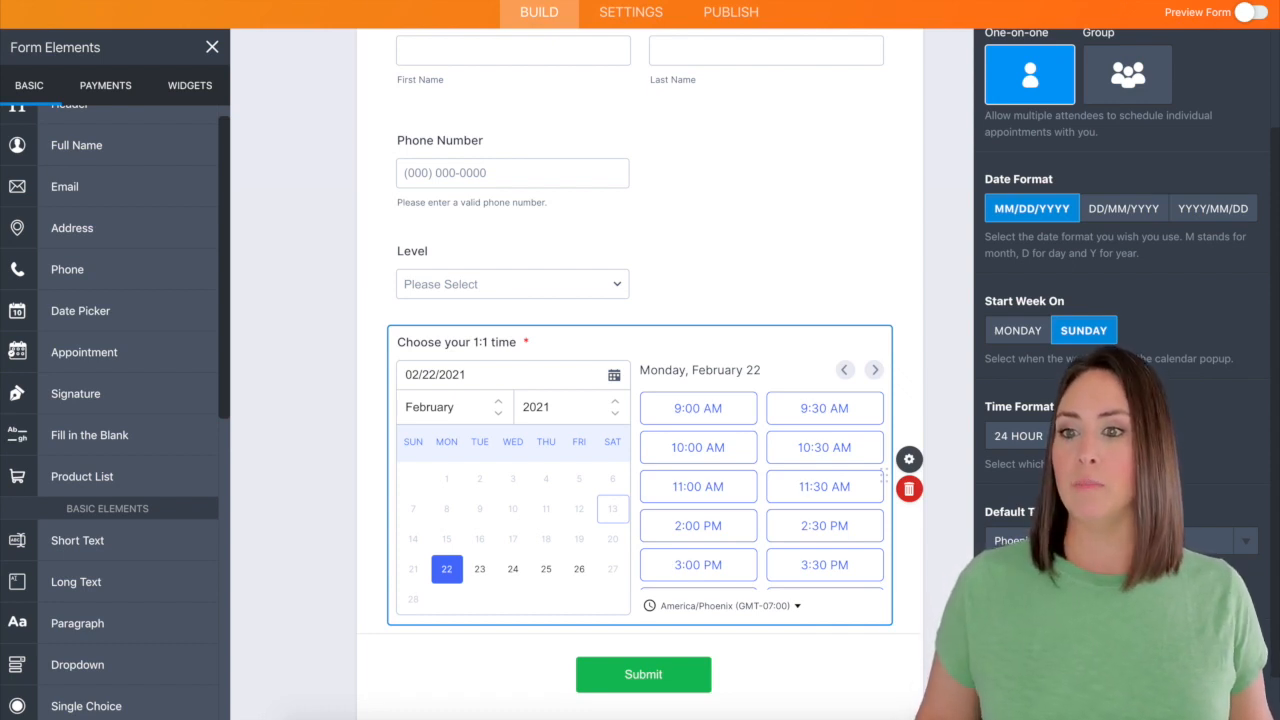
scroll(1000, 560, "down", 2)
scroll(1000, 560, "up", 5)
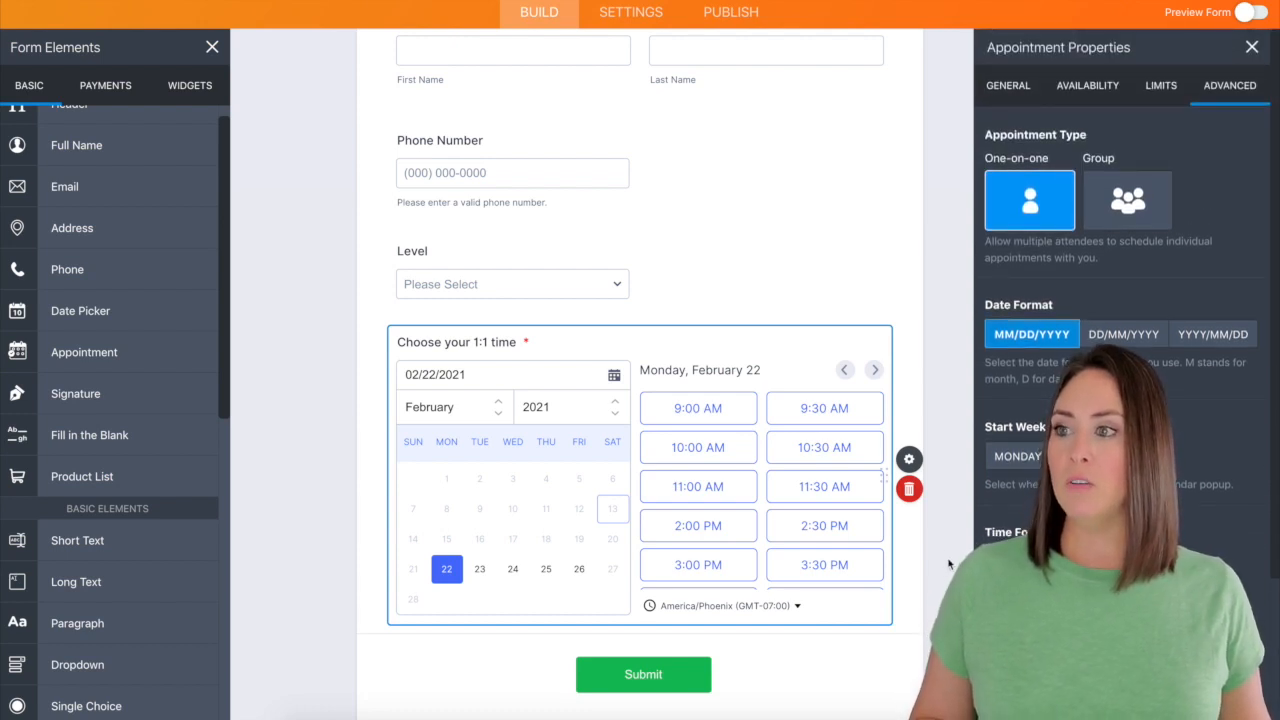
Step: Change the Submit button's style to the plain light grey one
scroll(946, 553, "down", 1)
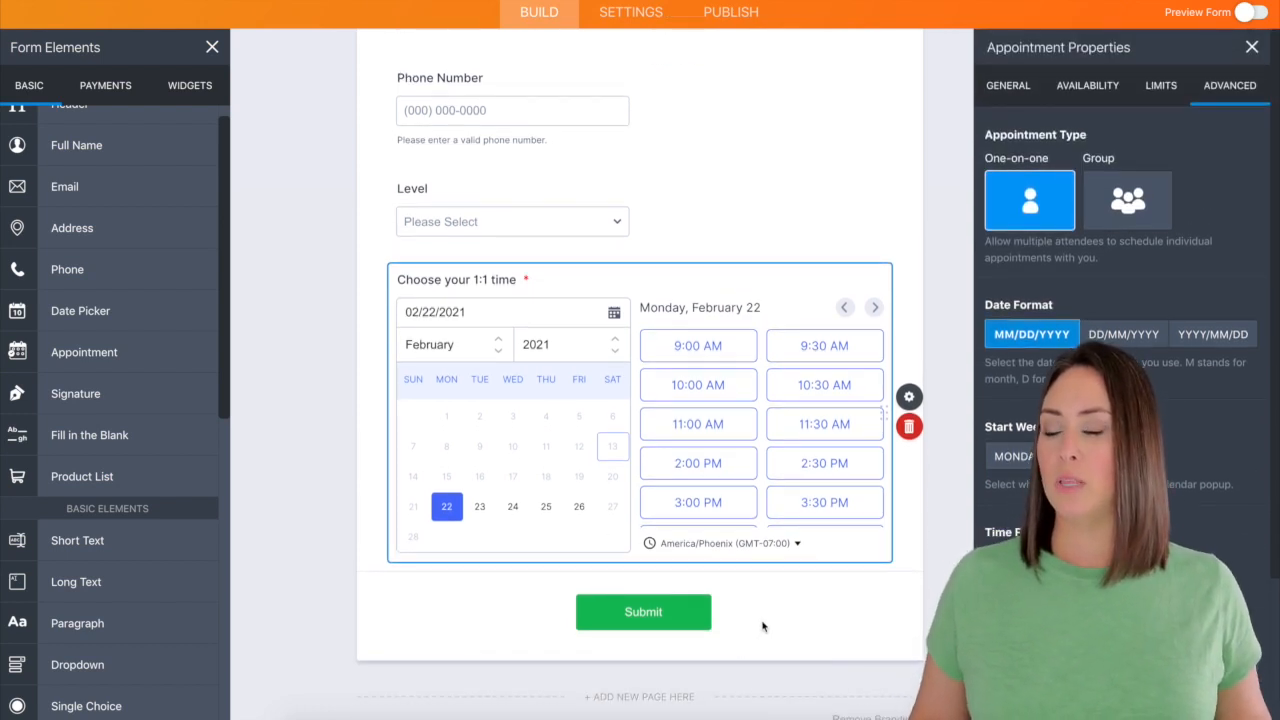
left_click(800, 615)
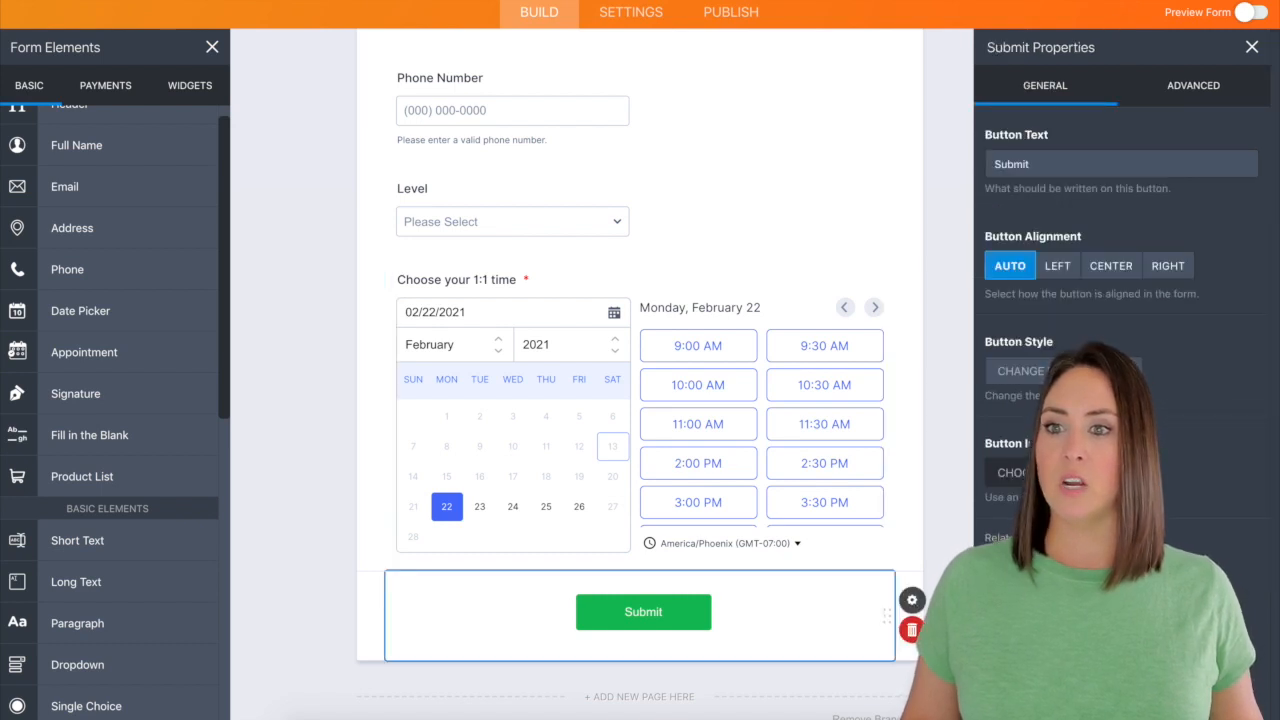
left_click(1020, 371)
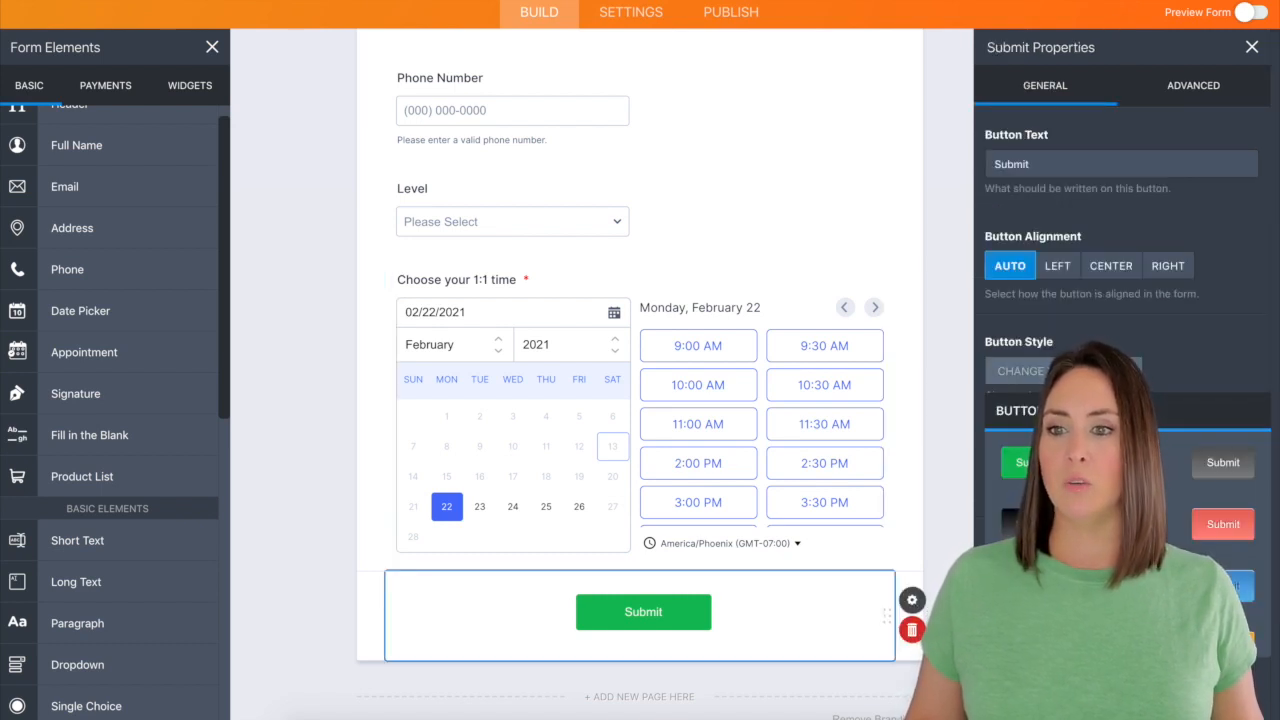
left_click(1128, 463)
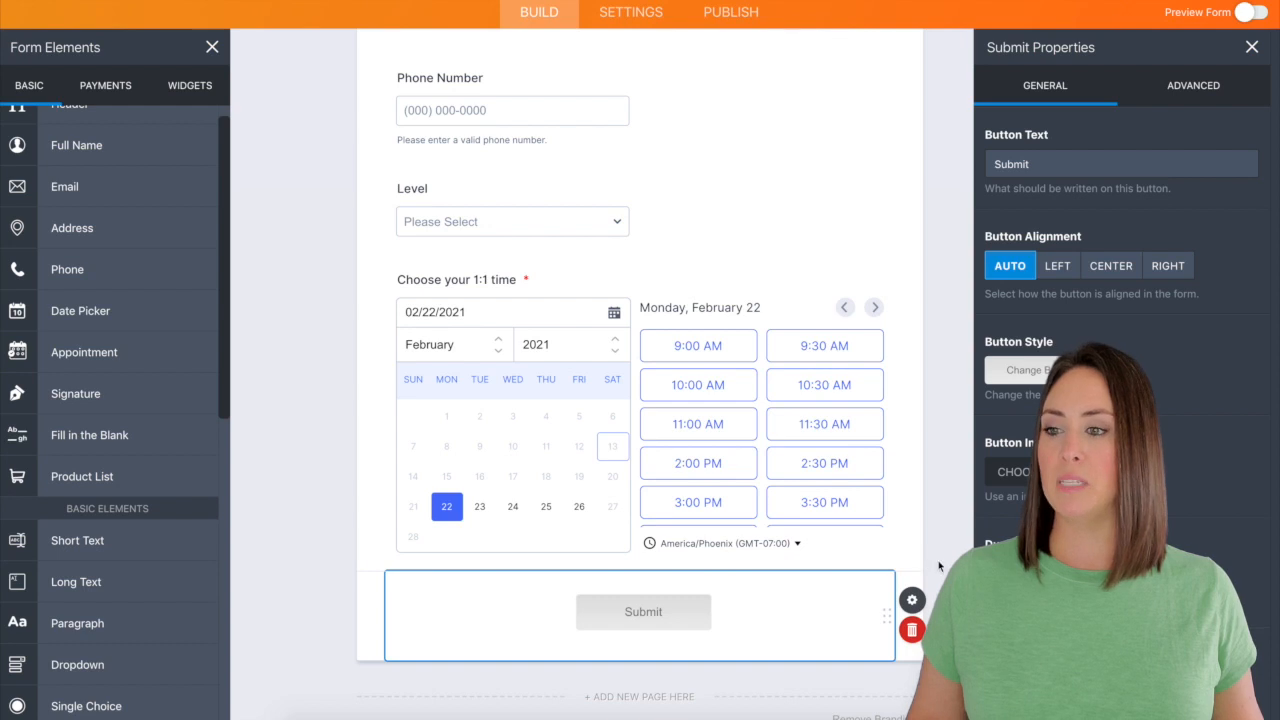
Step: Set the form's page color to the blue-violet #6f7aba in the Form Designer, then close it
scroll(955, 190, "up", 5)
double_click(954, 171)
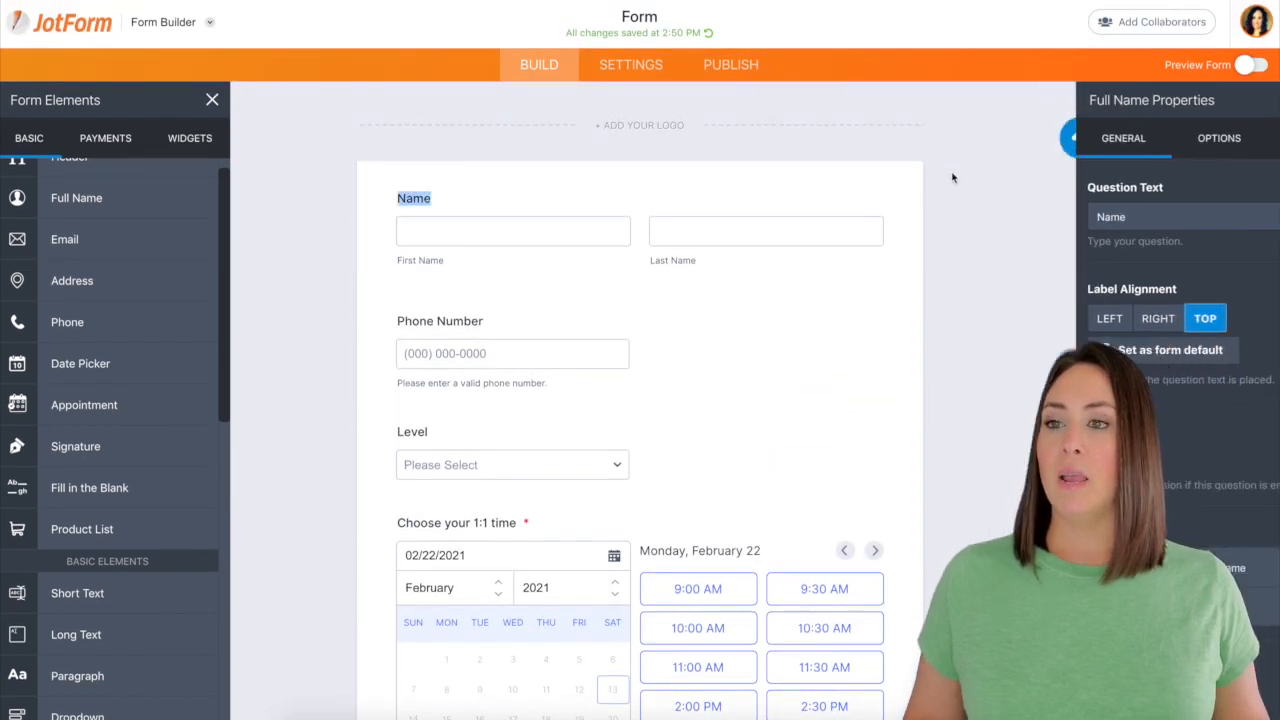
left_click(1243, 131)
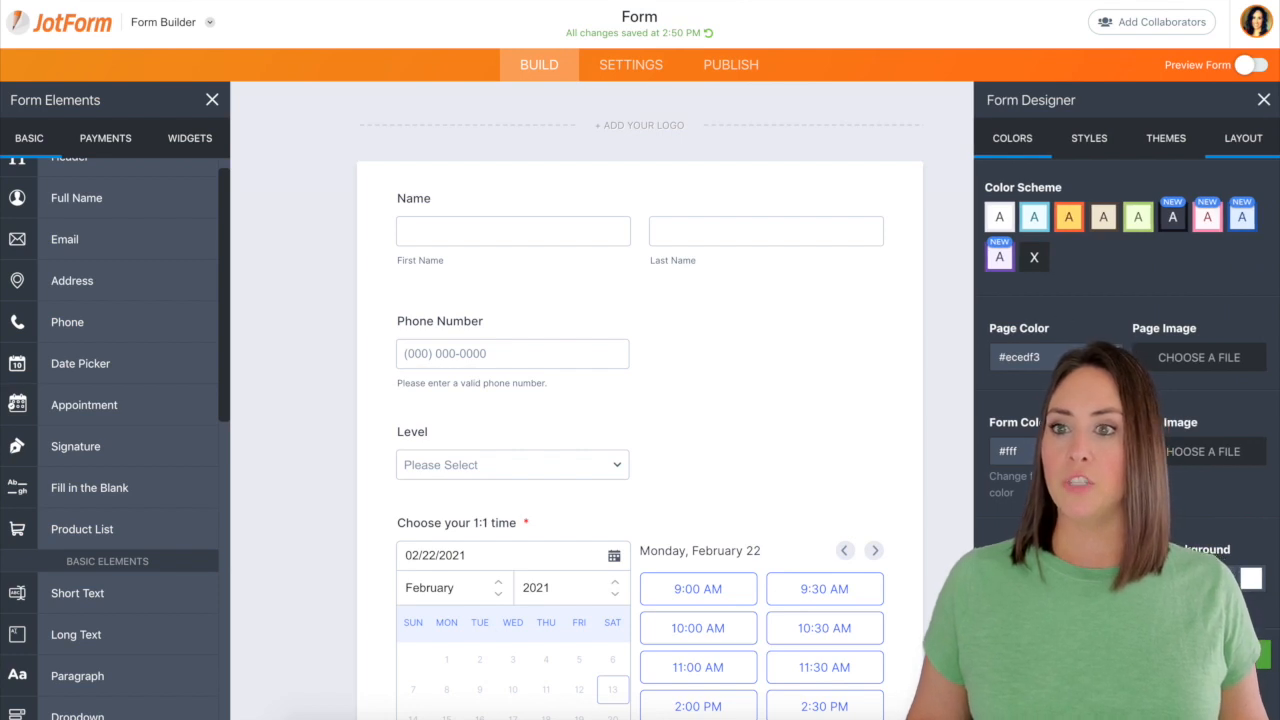
left_click(1030, 357)
left_click_drag(1042, 408, 1027, 412)
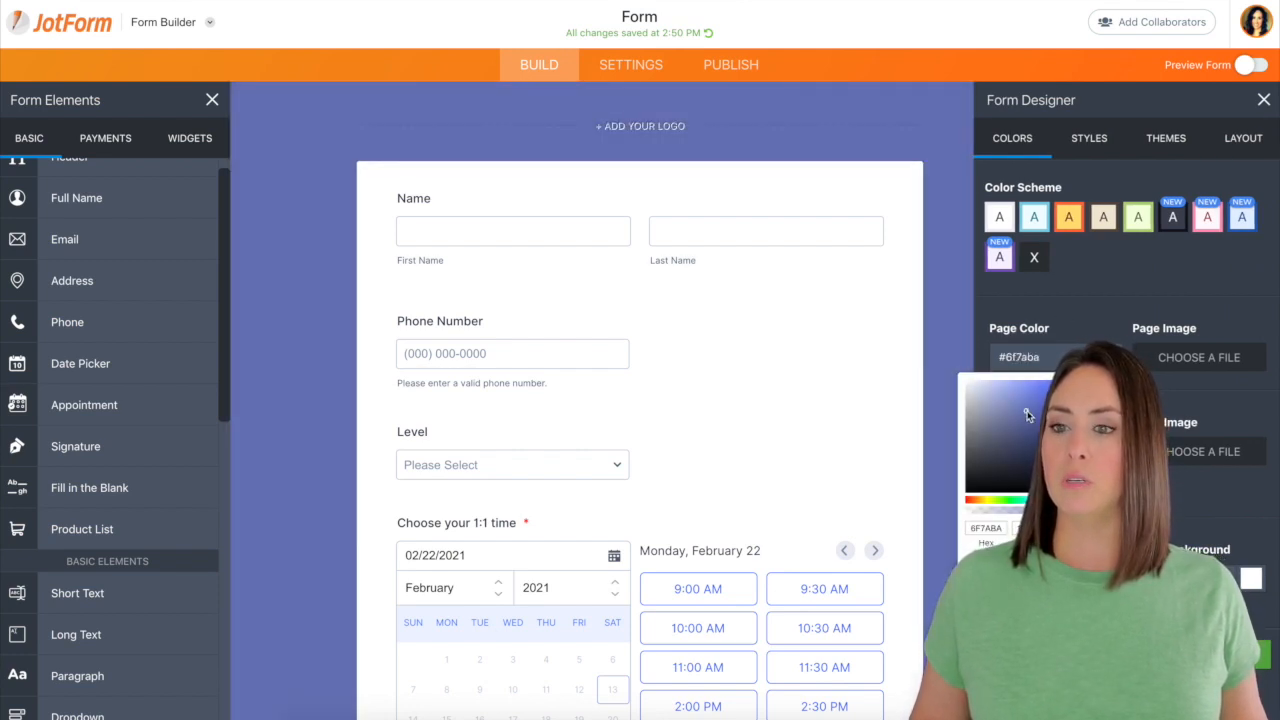
left_click(980, 353)
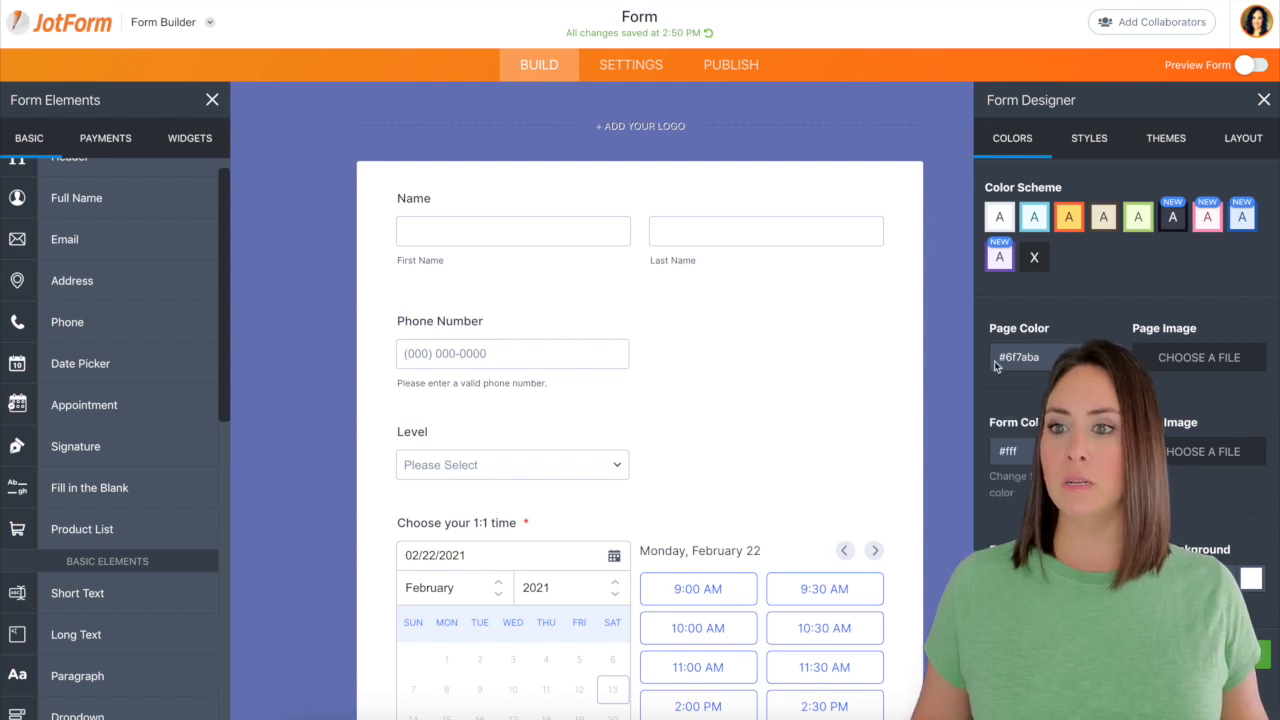
left_click(951, 375)
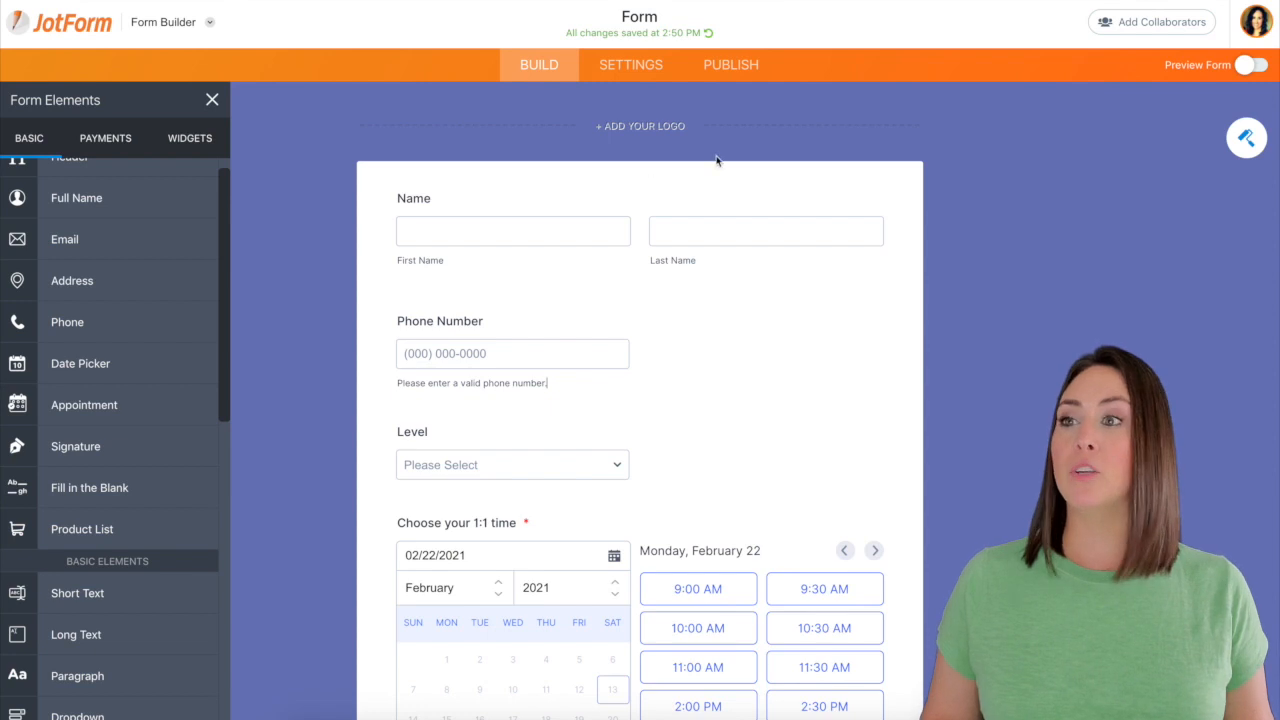
Step: Search the form's integrations for "google", choose Google Calendar and authenticate the Google account
left_click(631, 70)
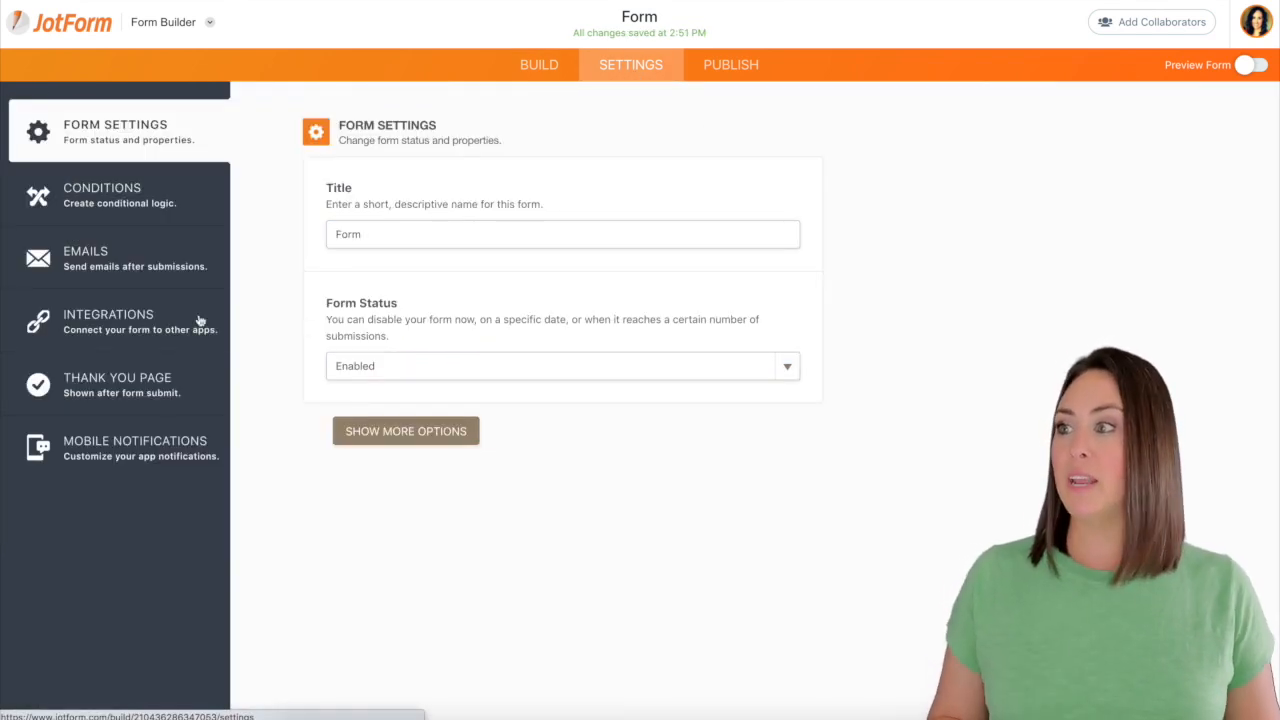
left_click(162, 330)
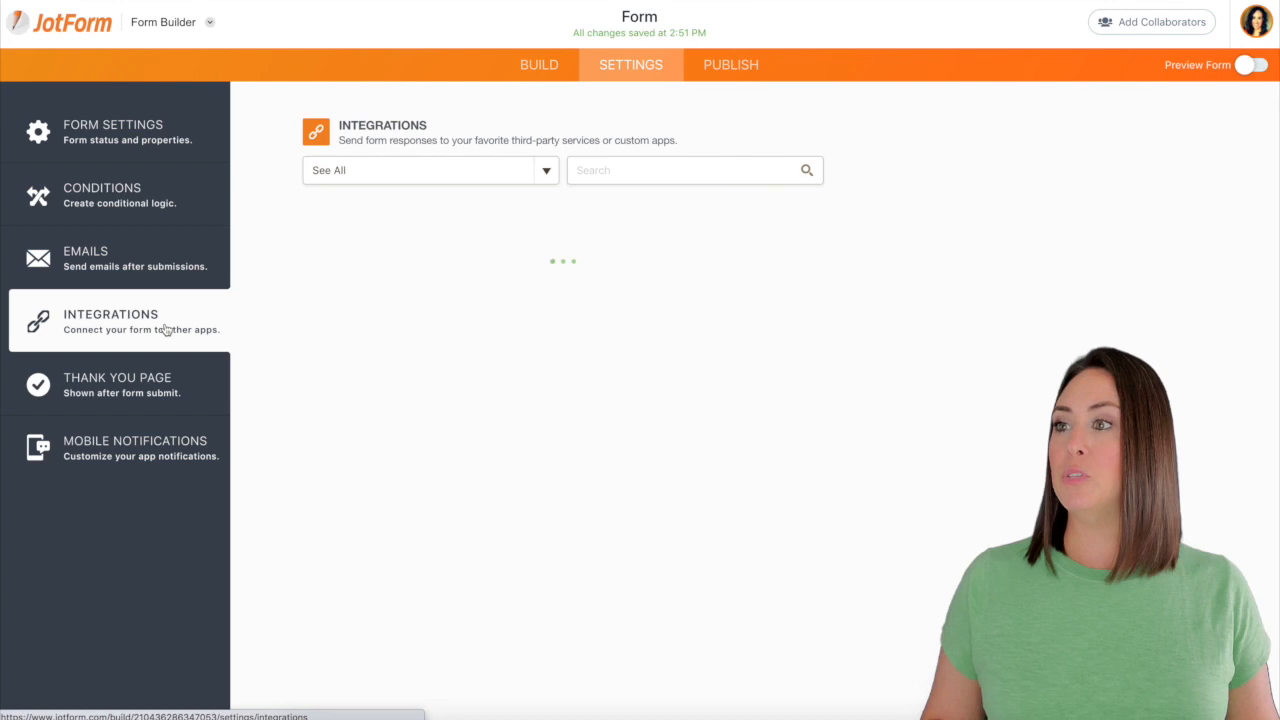
left_click(644, 170)
type("google")
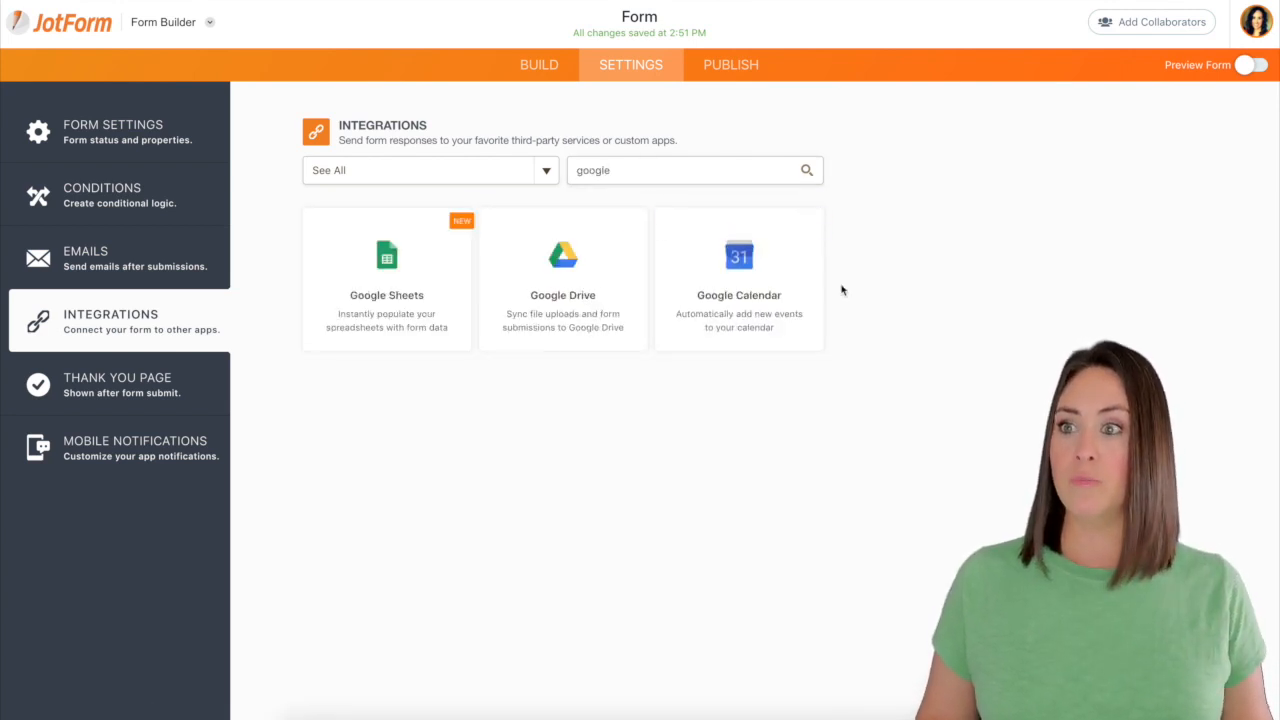
left_click(750, 288)
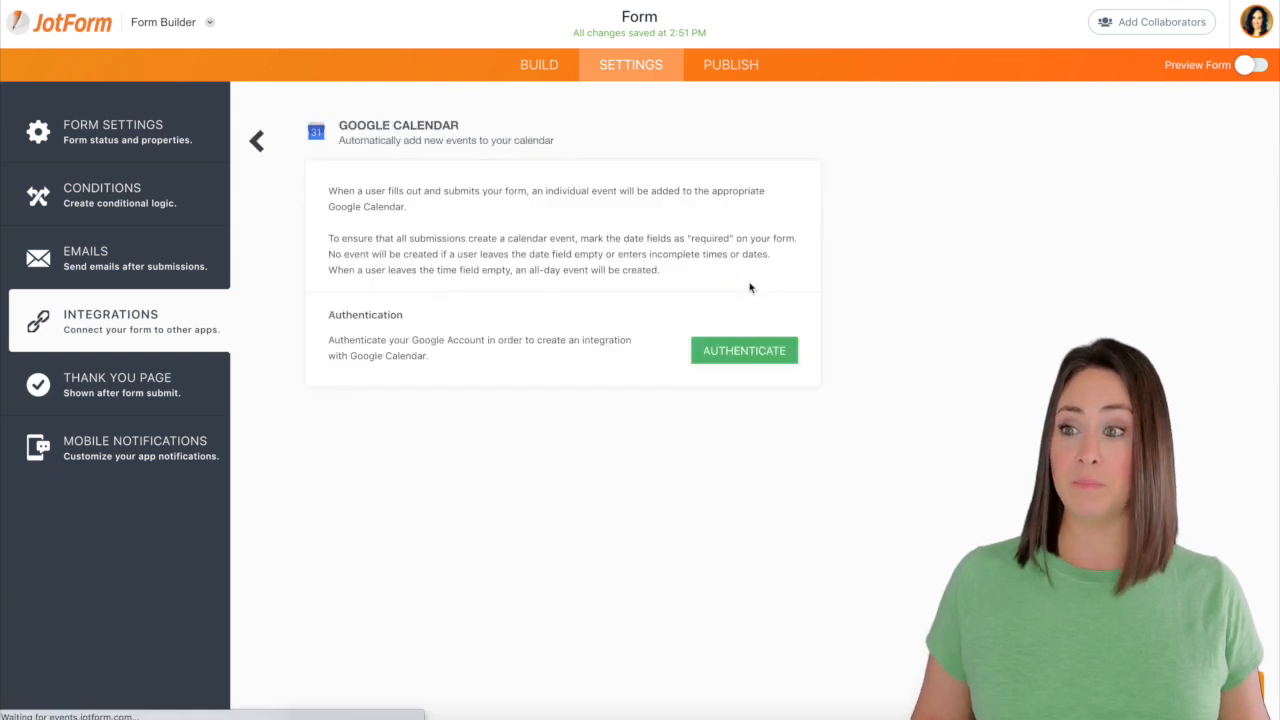
left_click(755, 352)
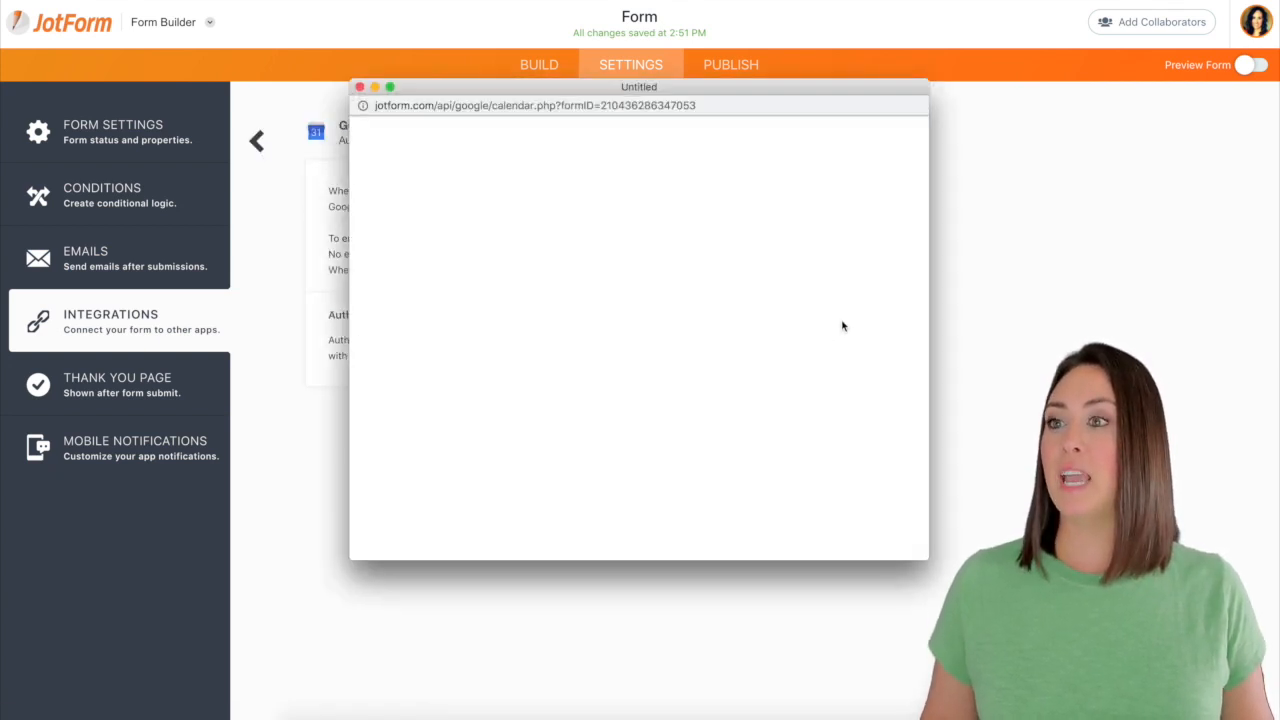
left_click(762, 449)
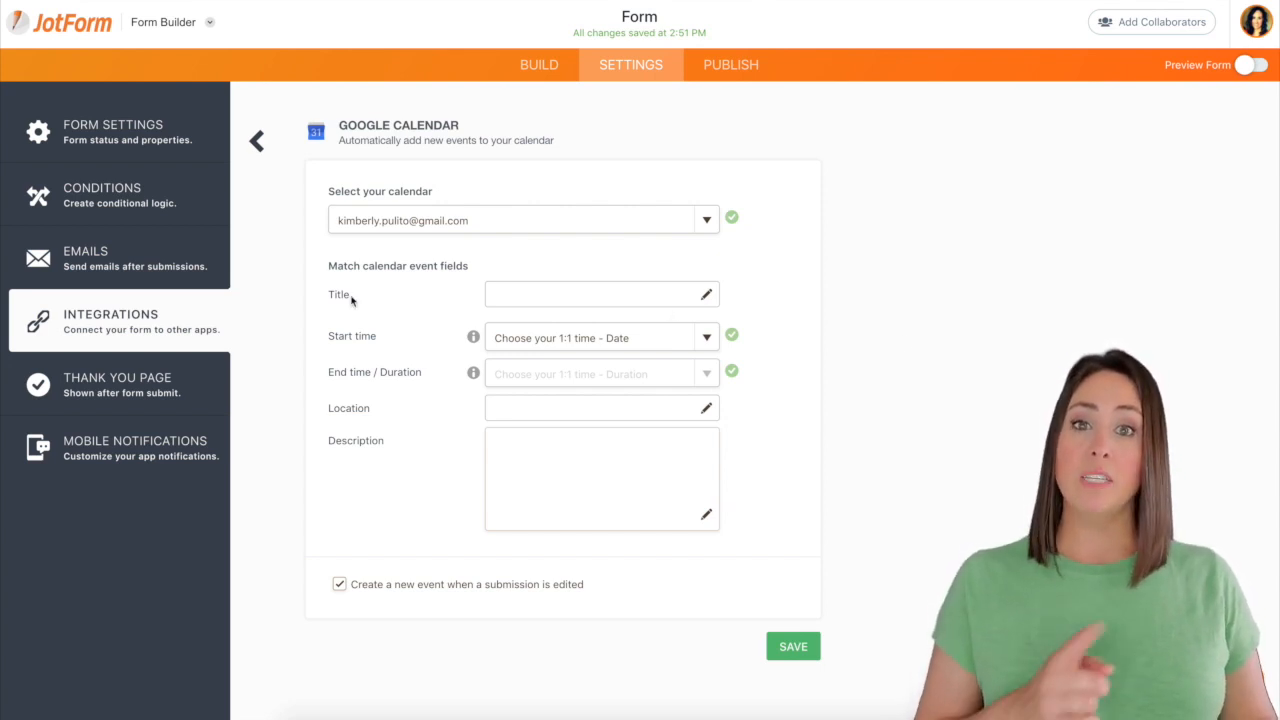
Step: Set the calendar event title to the form fields {name}, {chooseYour8}, separated by a comma and a space
left_click(707, 298)
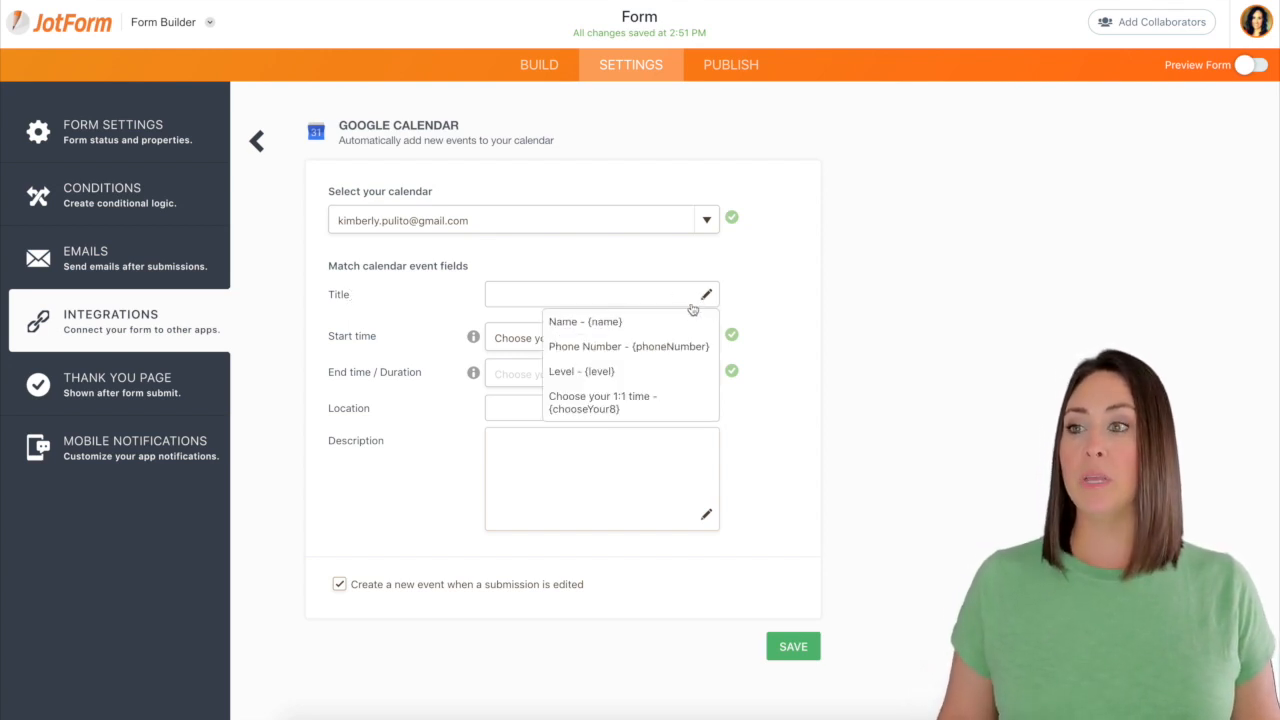
left_click(648, 408)
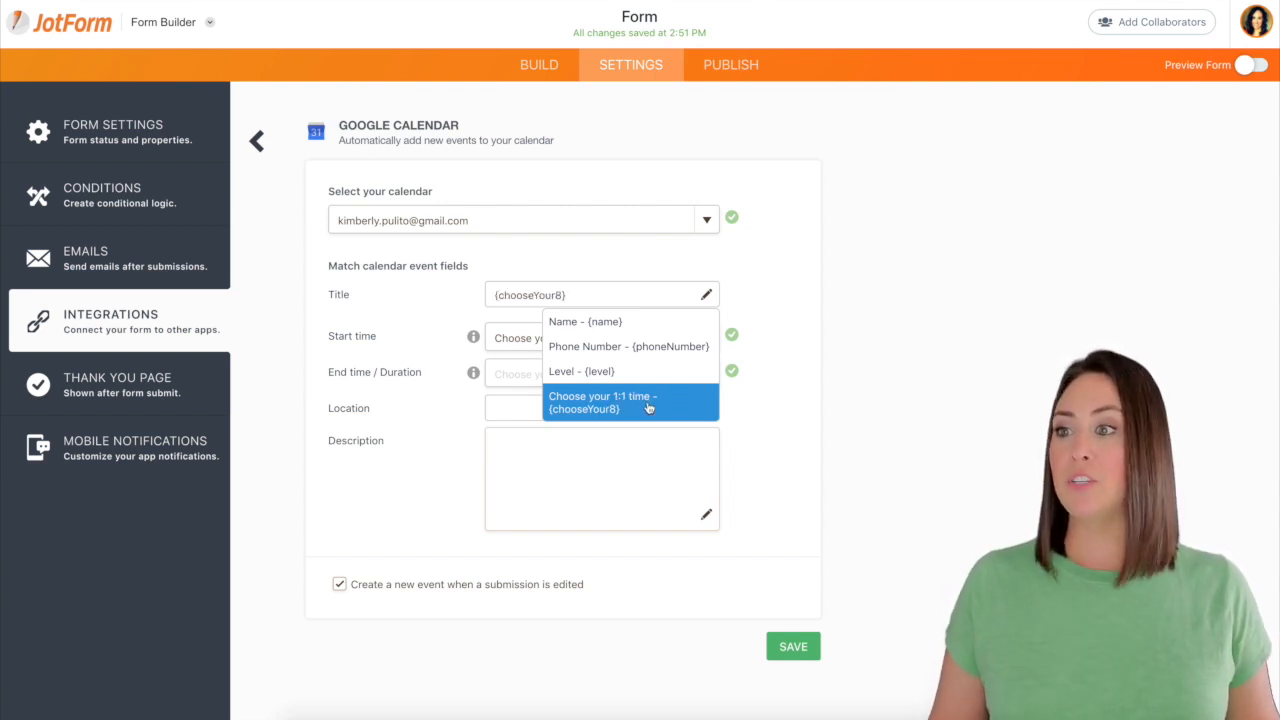
left_click(628, 324)
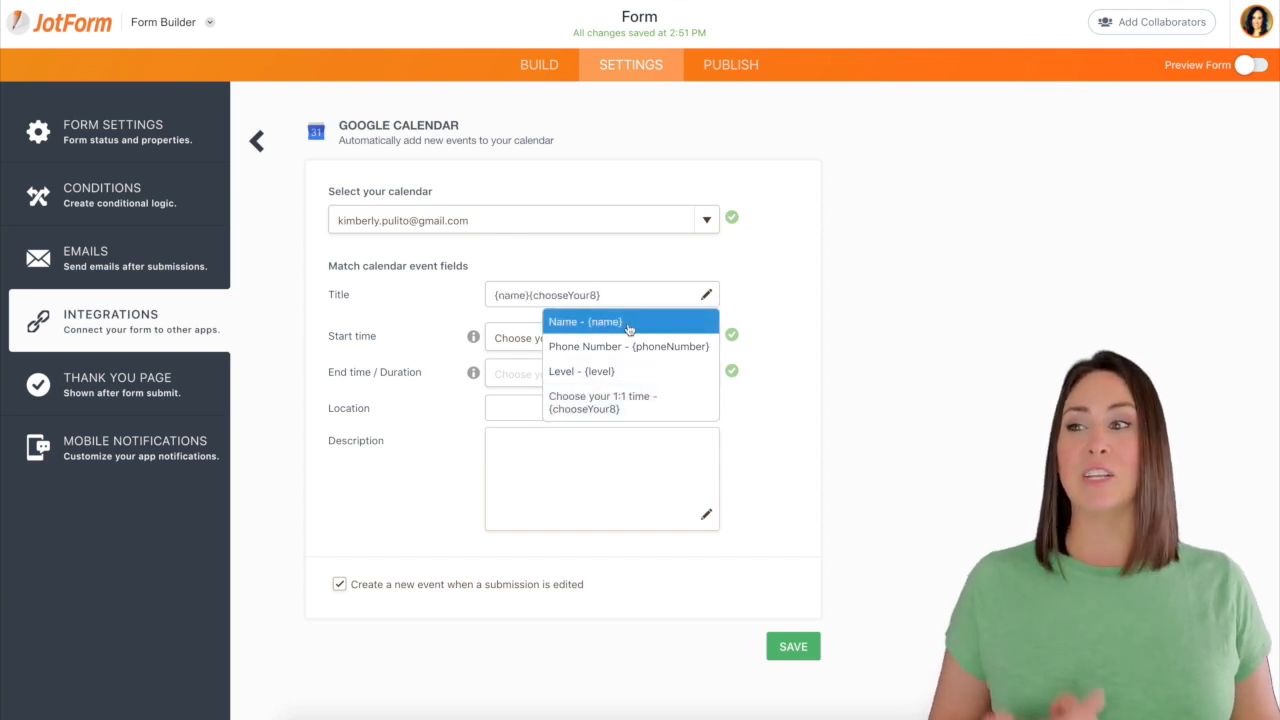
left_click(530, 294)
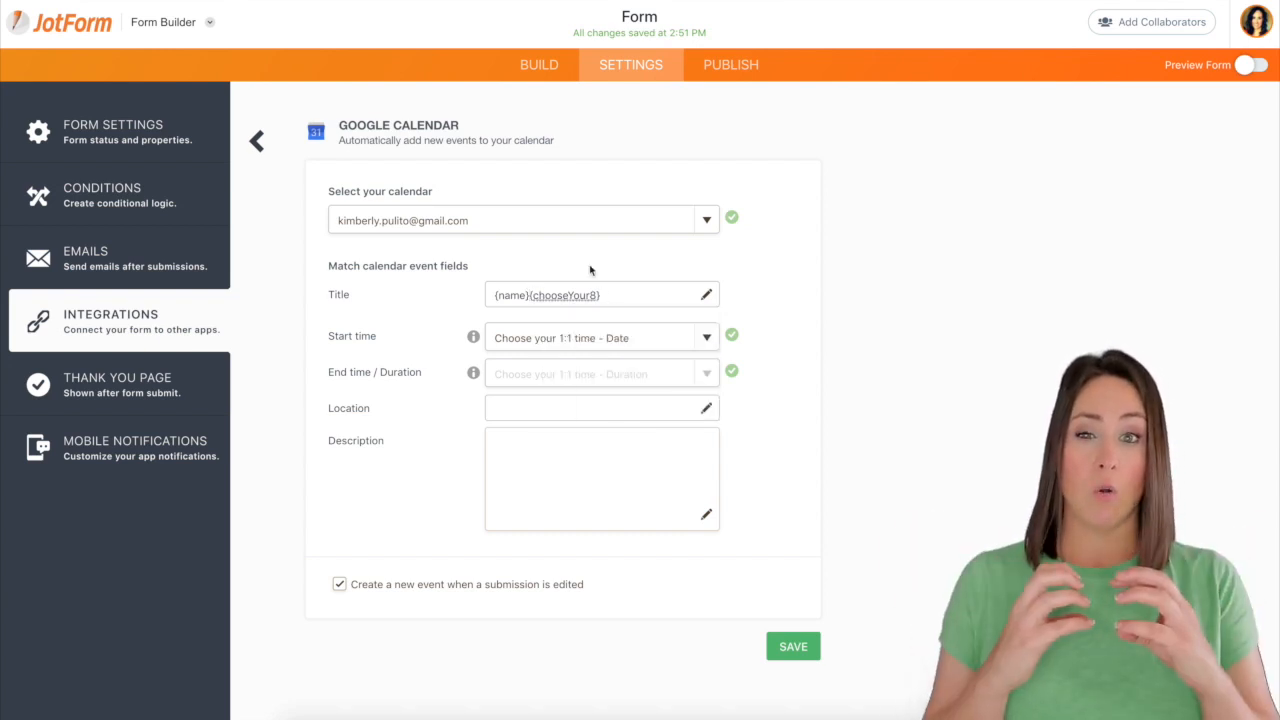
type(",")
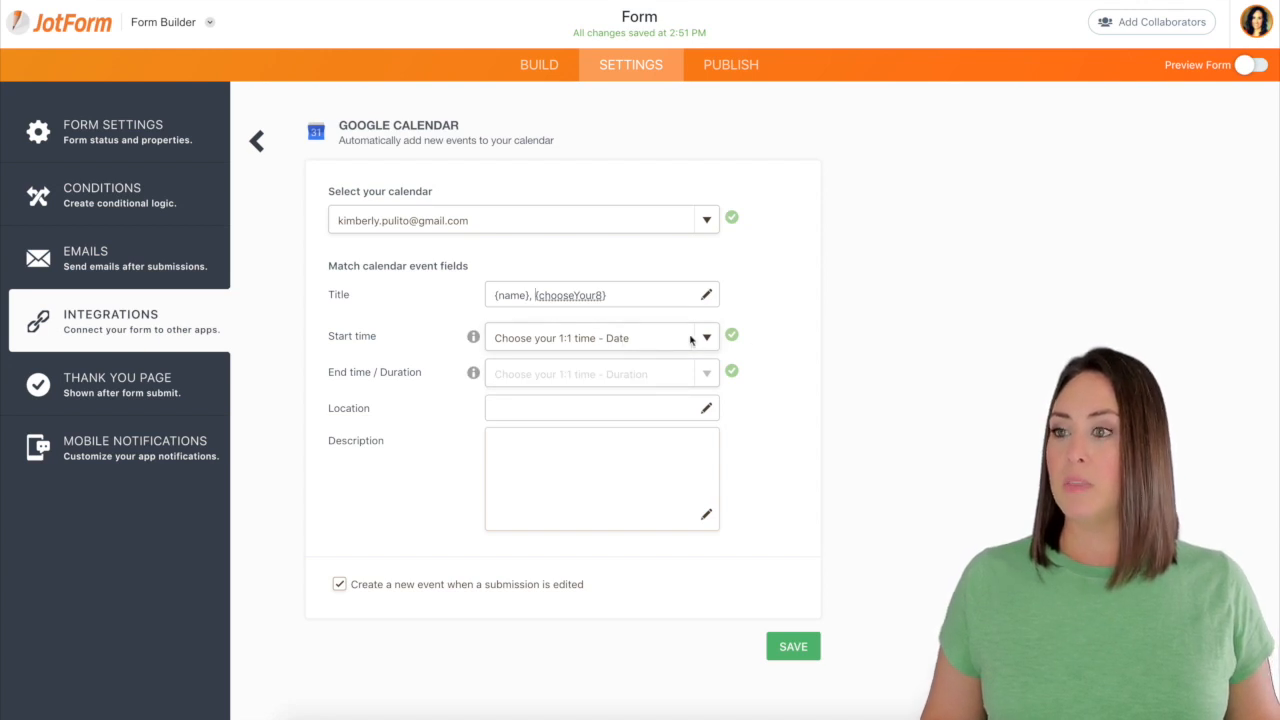
Step: Insert the {level} field as the calendar event description and save the Google Calendar integration
left_click(707, 518)
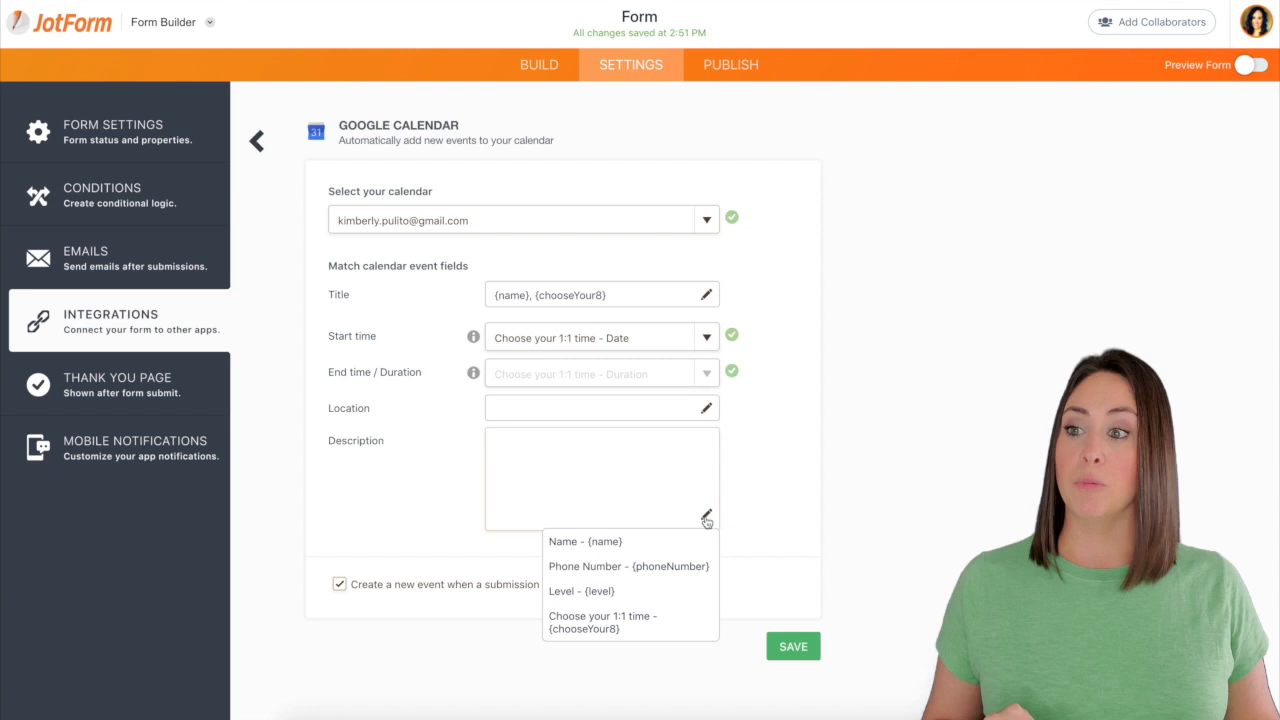
left_click(601, 592)
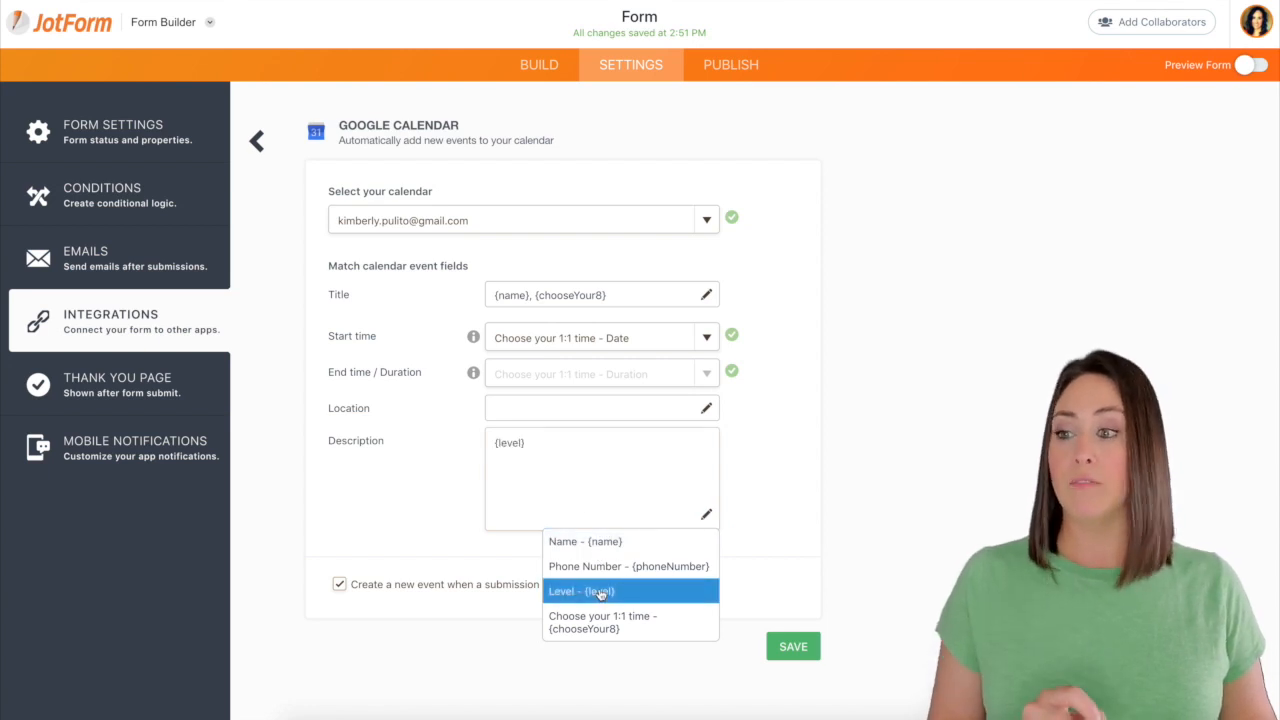
left_click(793, 646)
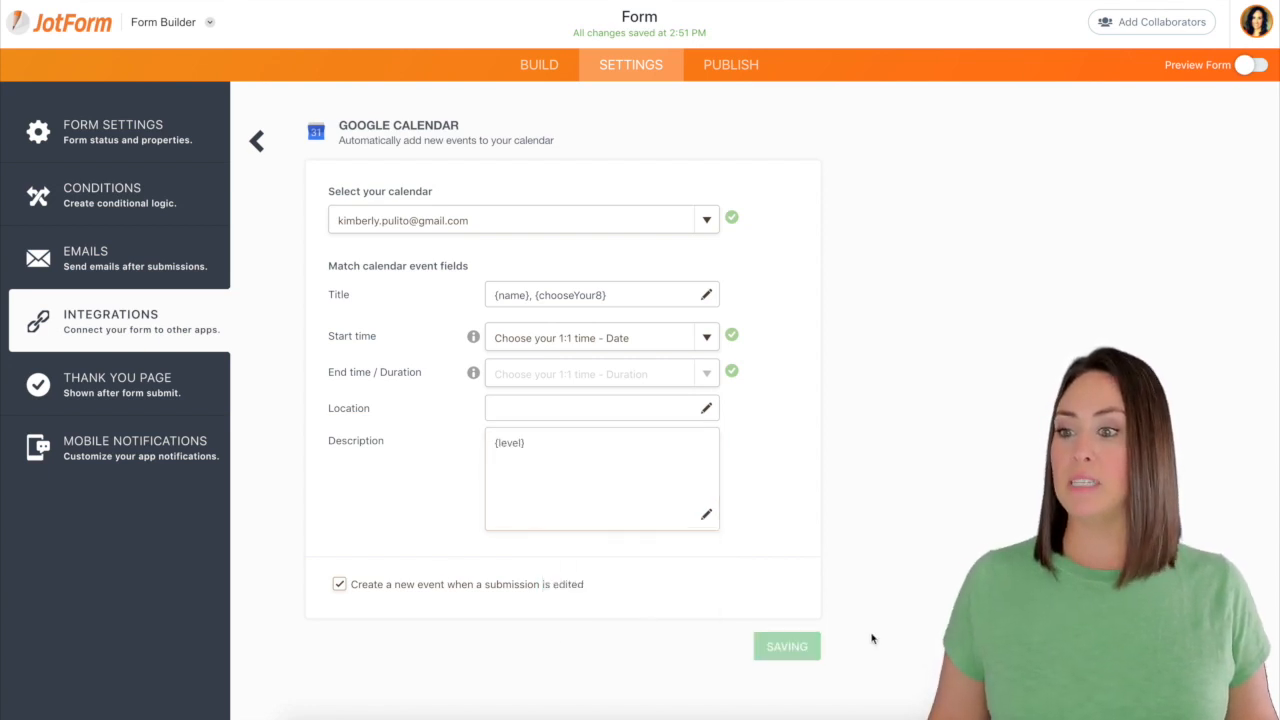
Step: Open the published form, fill in the customer's full name and phone number, and select Level 2
left_click(757, 368)
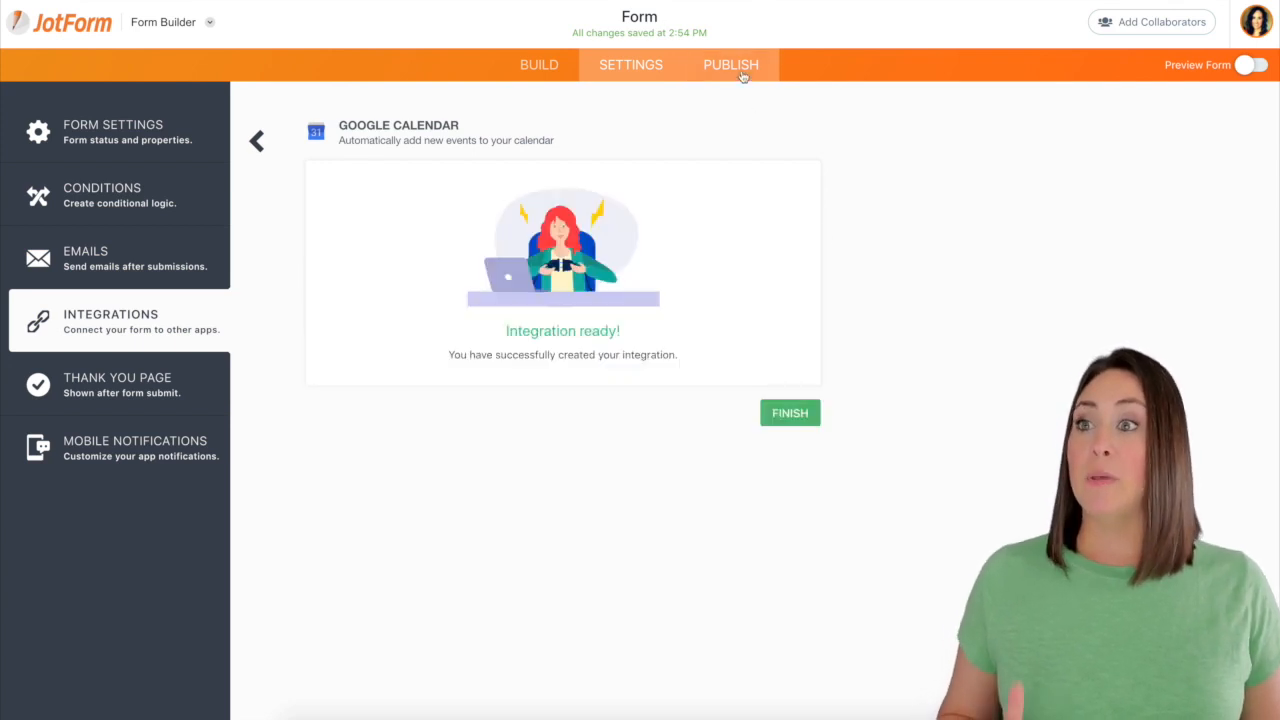
left_click(490, 228)
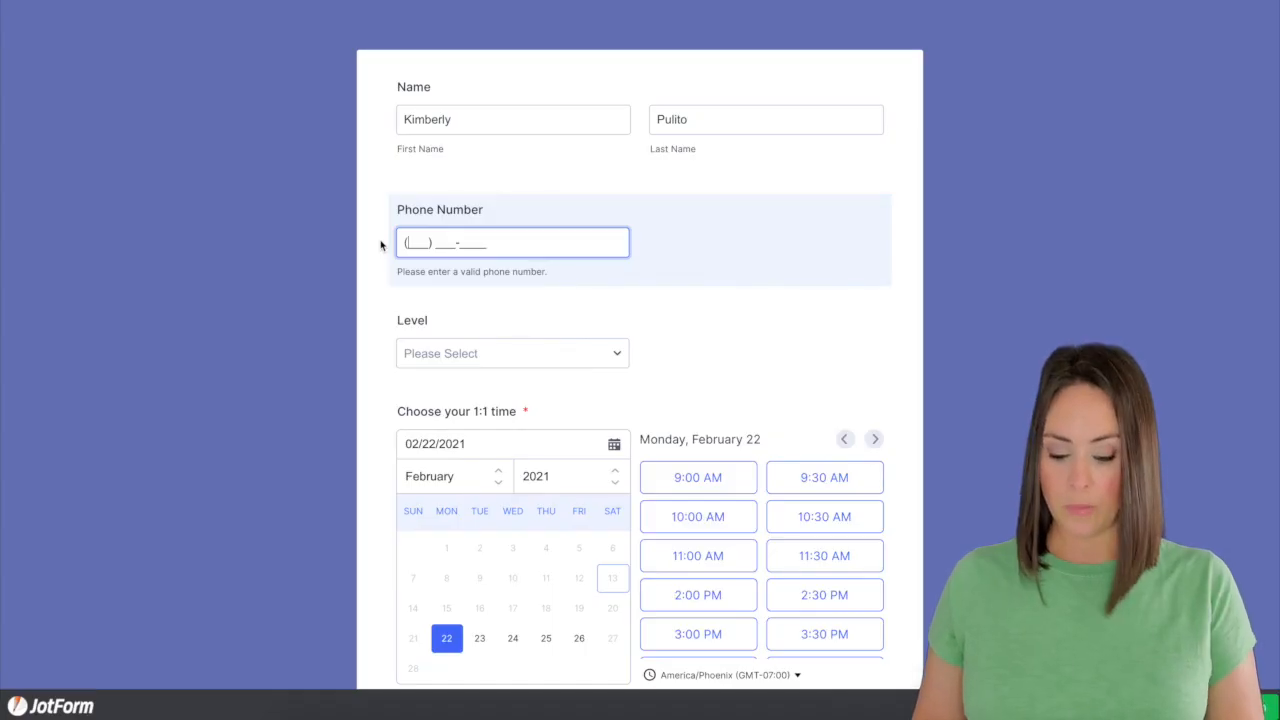
type("555) 867-")
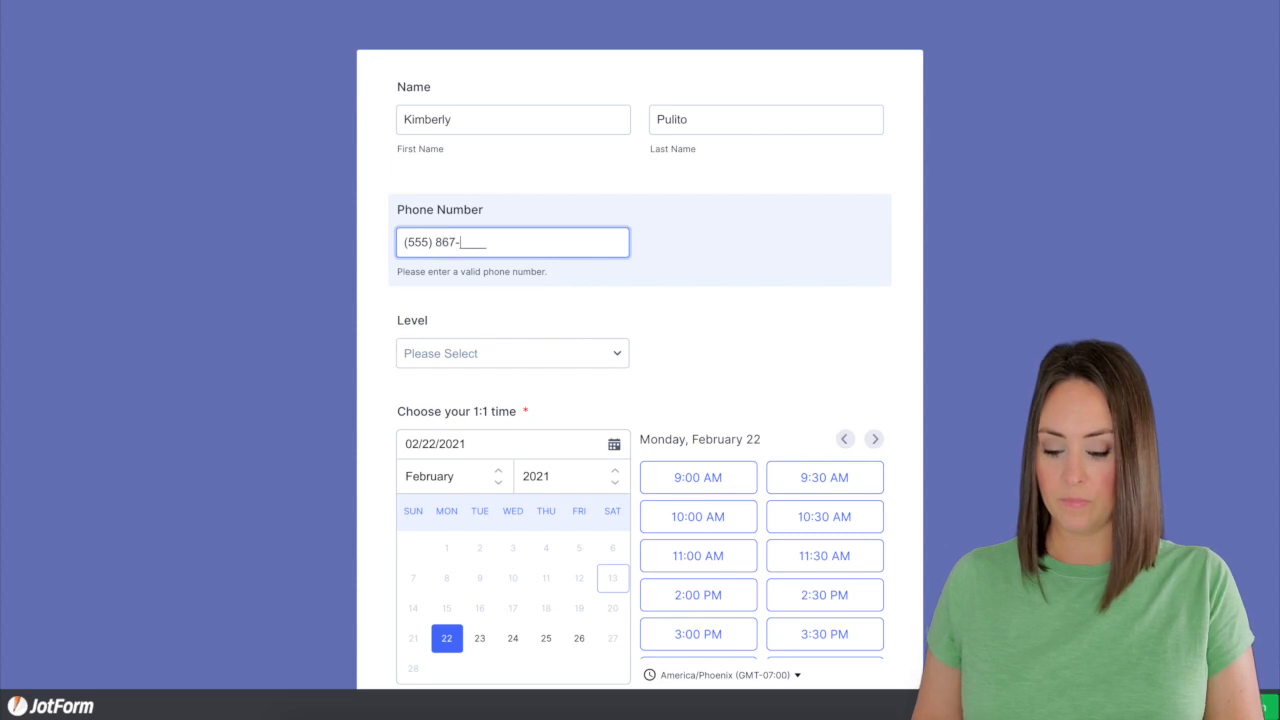
type("5309")
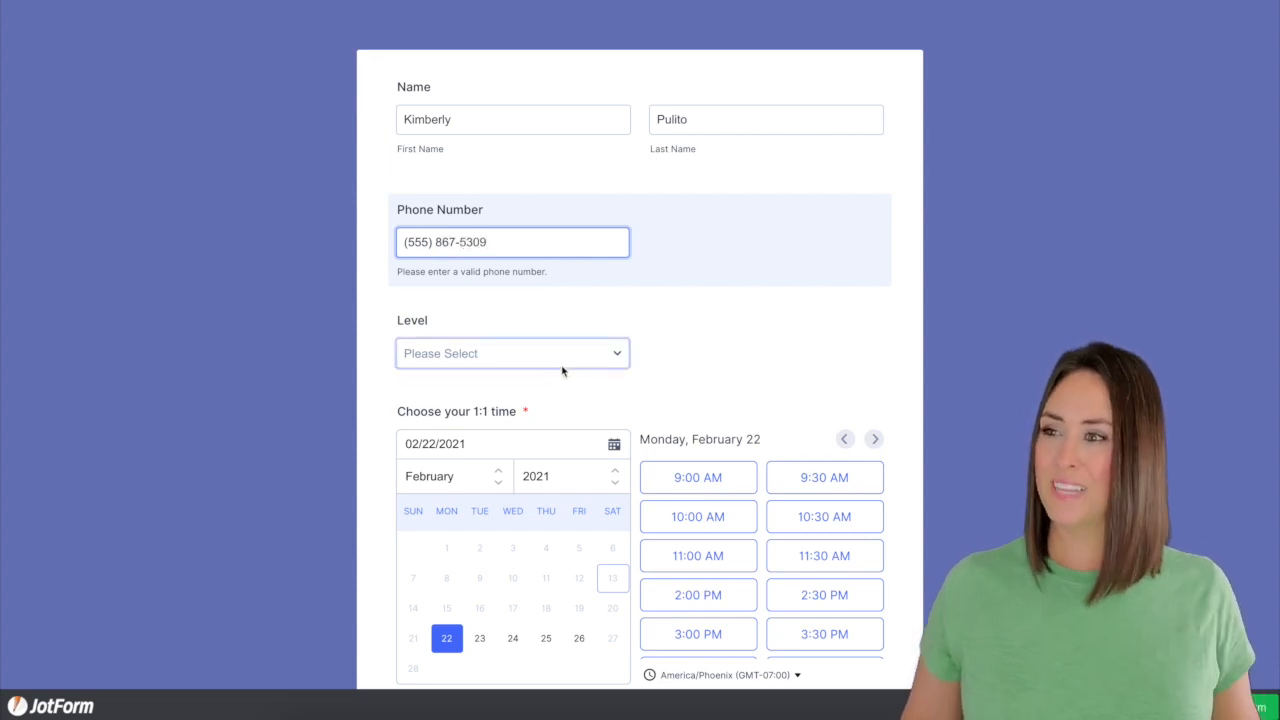
left_click(564, 354)
left_click(472, 390)
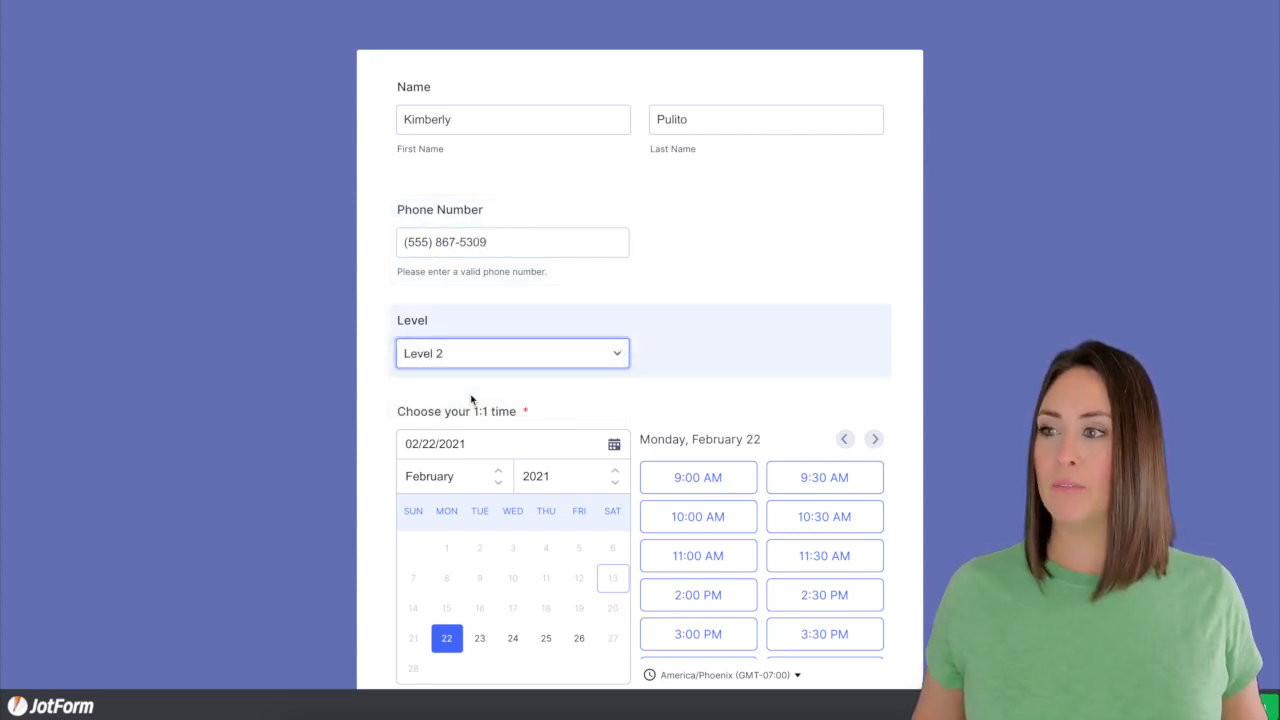
Step: Choose the 11:30 AM slot on Wednesday, February 24, 2021 as the 1:1 time and submit the form
scroll(902, 391, "down", 2)
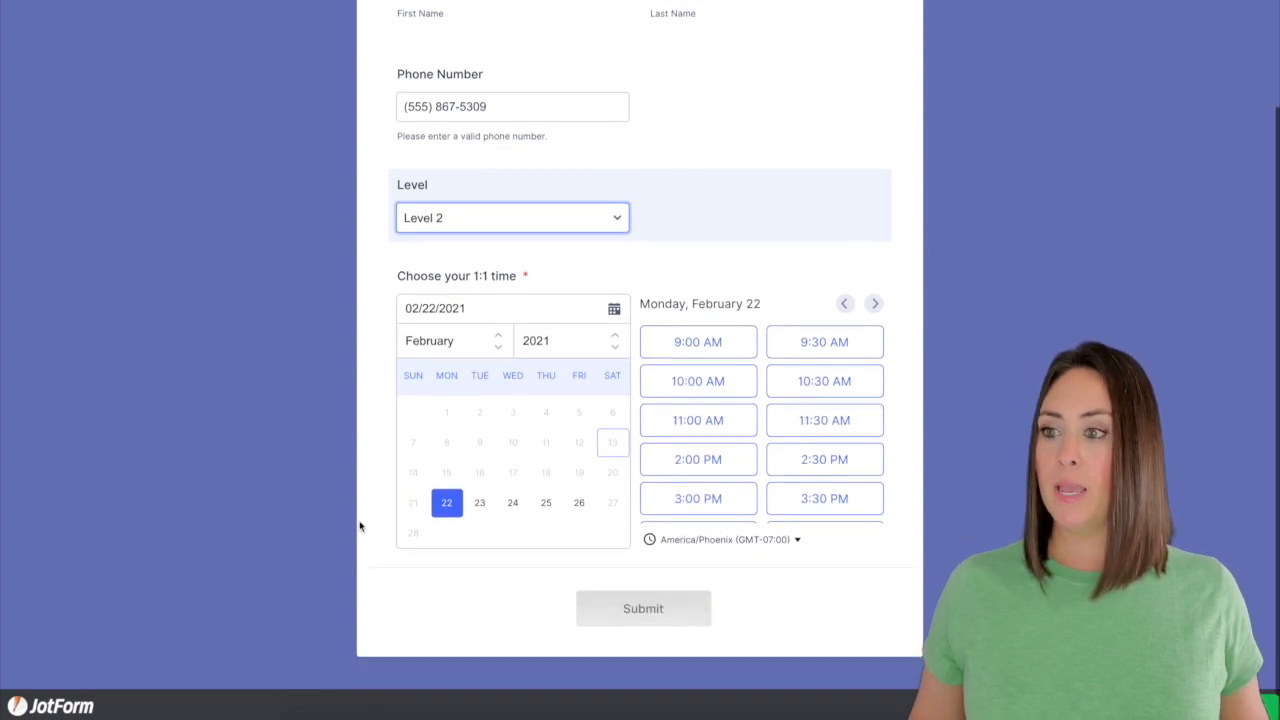
left_click(513, 505)
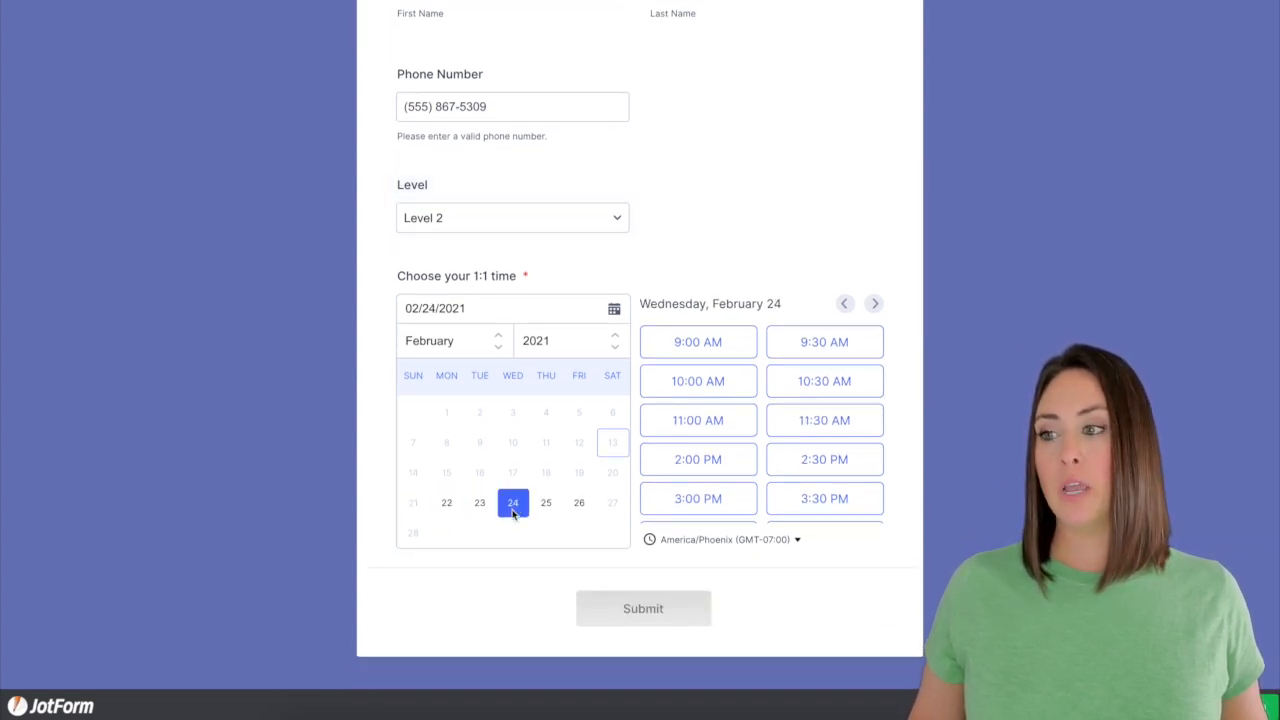
left_click(862, 424)
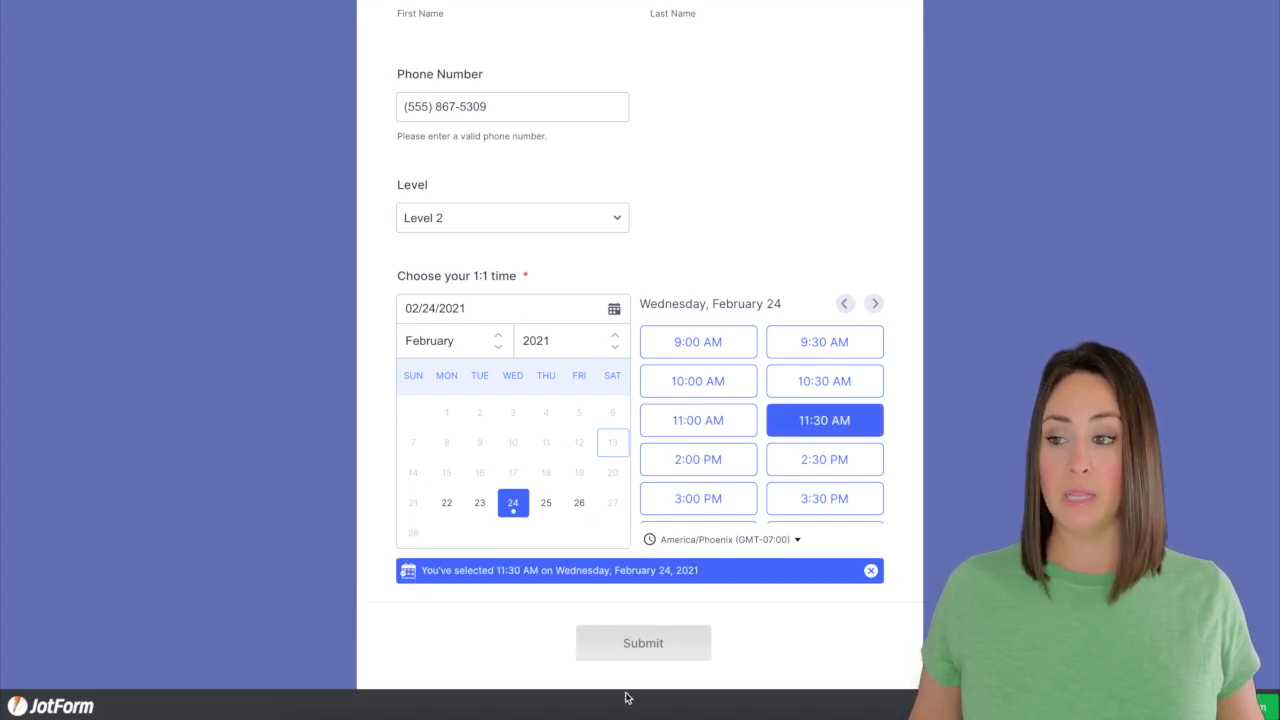
left_click(629, 650)
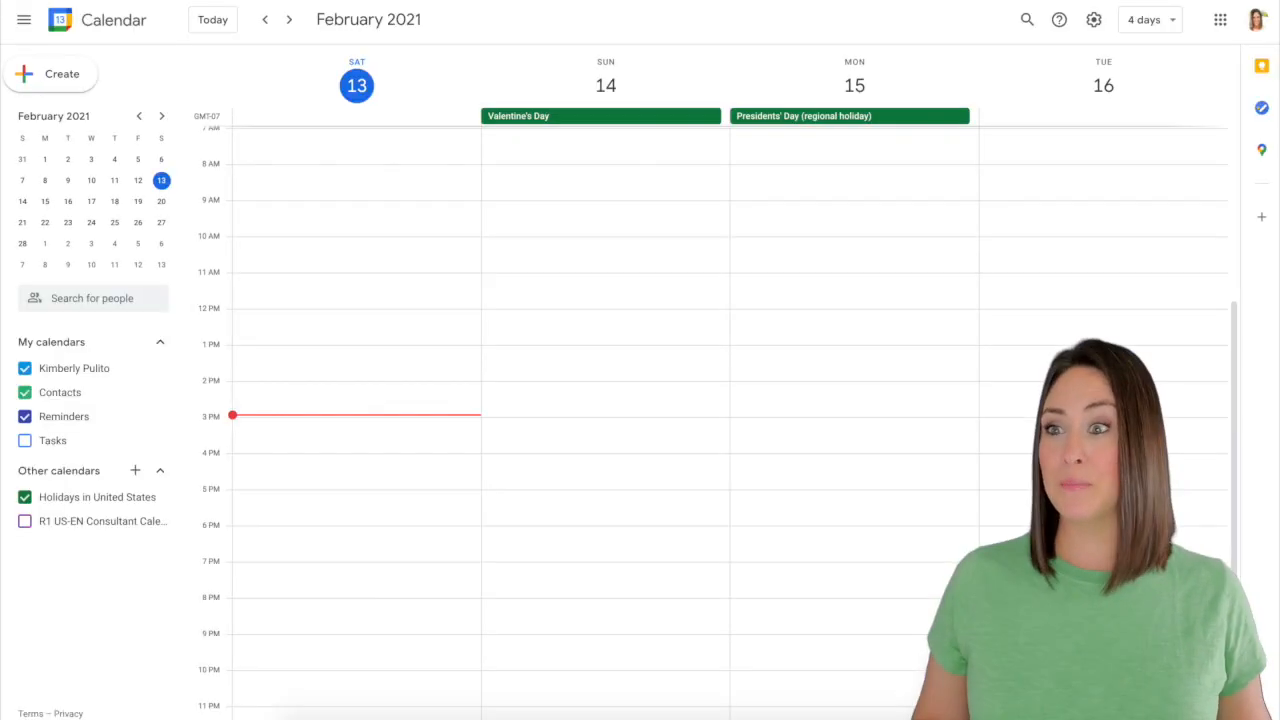
Step: Switch to Google Calendar and advance to February 24 to check the booked appointment
left_click(288, 20)
left_click(288, 20)
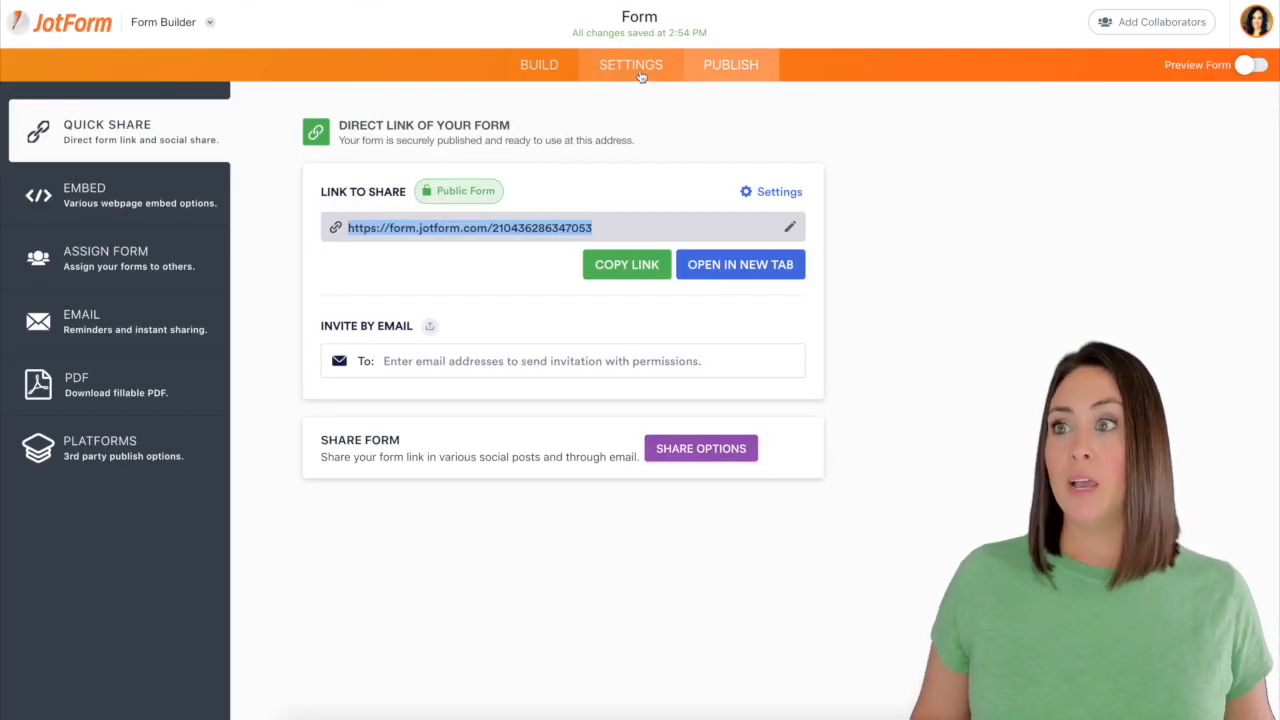
Step: Return to the JotForm builder and set the form's after-submission action to redirect to an external link
left_click(630, 64)
left_click(106, 389)
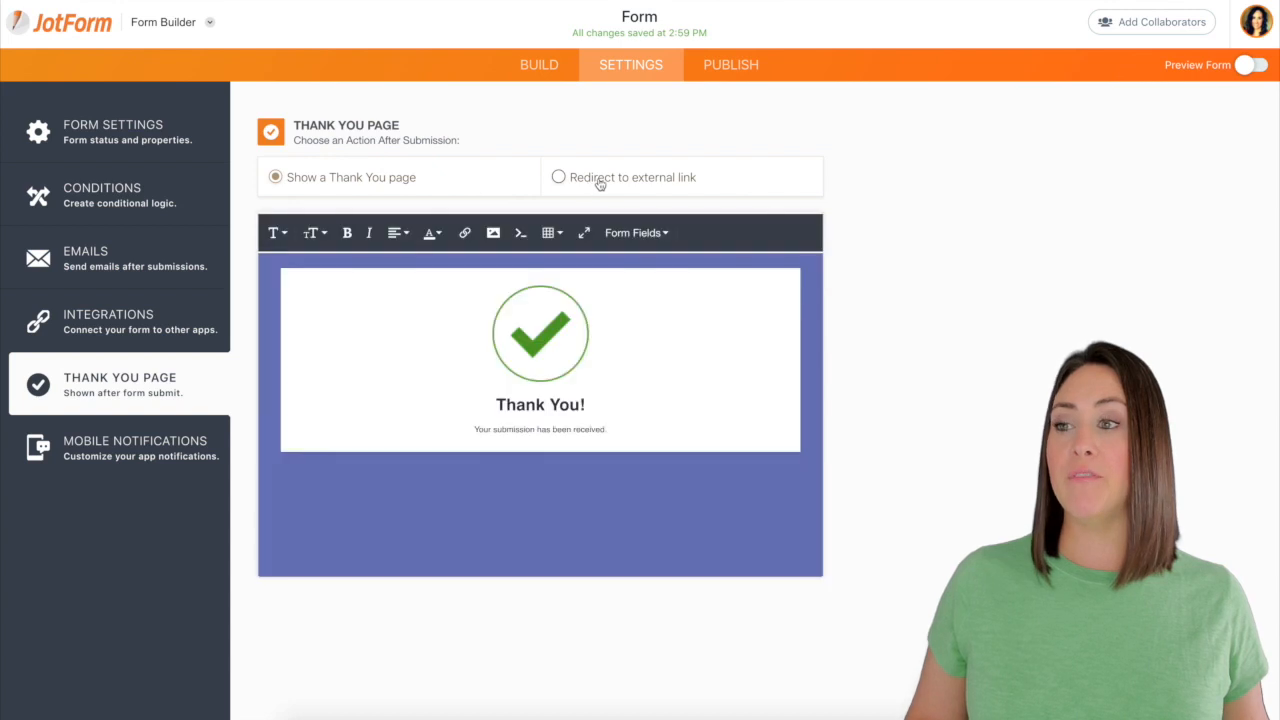
left_click(600, 180)
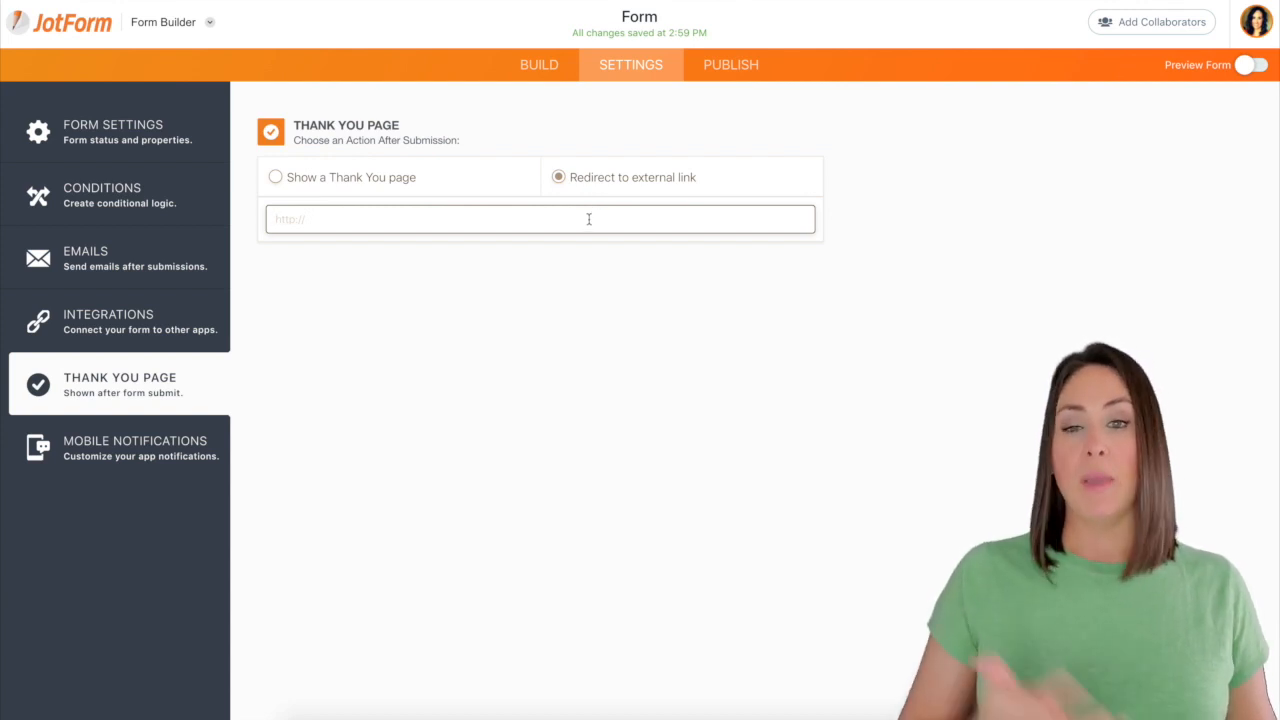
Step: Make the Name, Phone Number and Level fields of the form required
left_click(540, 66)
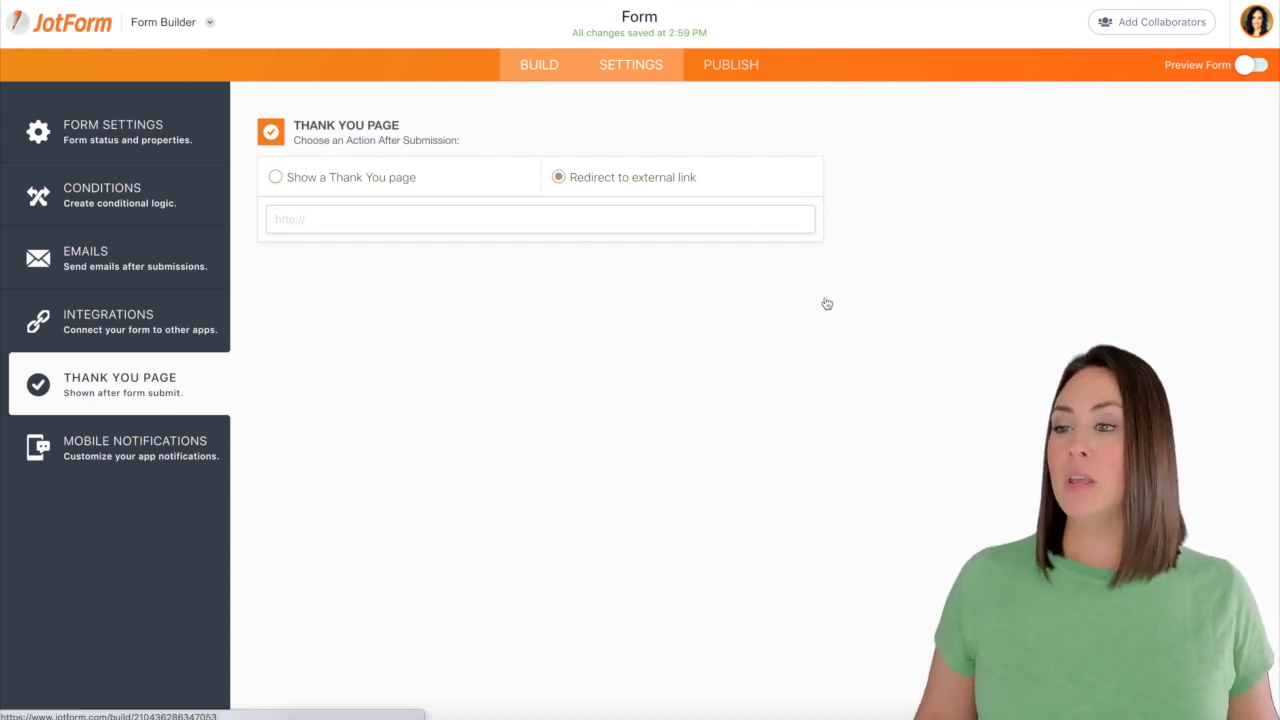
left_click(787, 204)
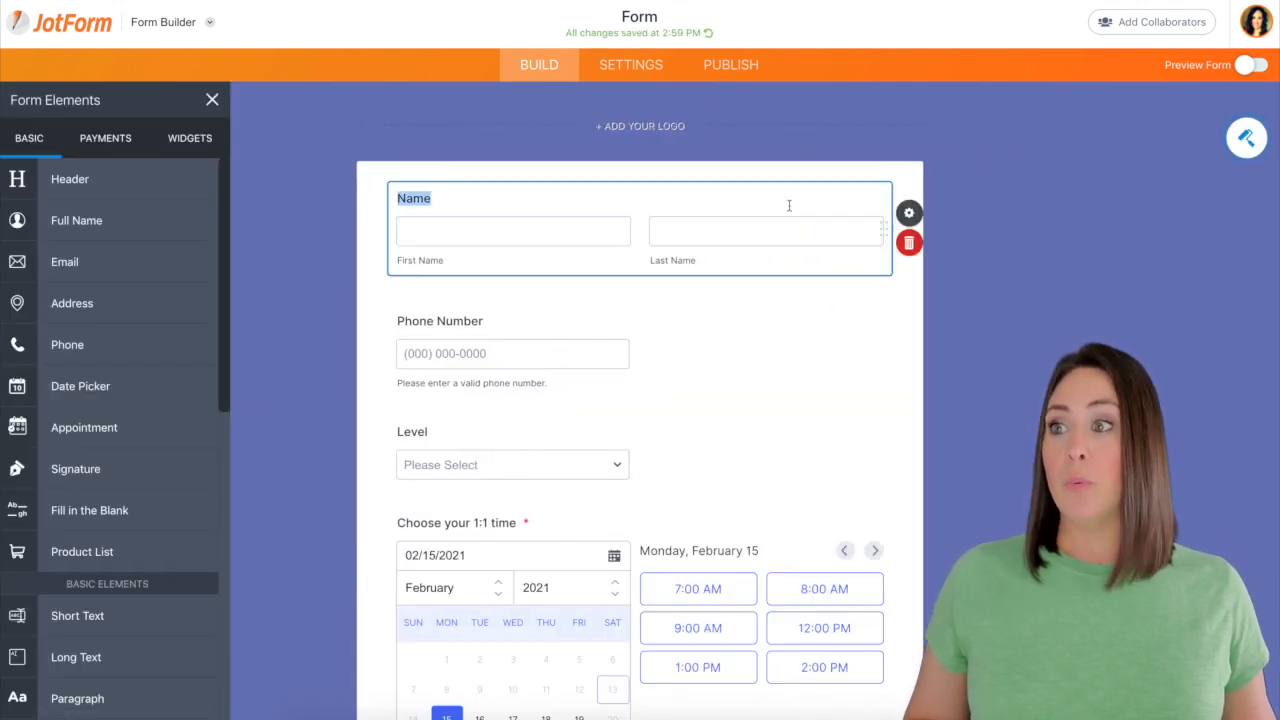
left_click(910, 215)
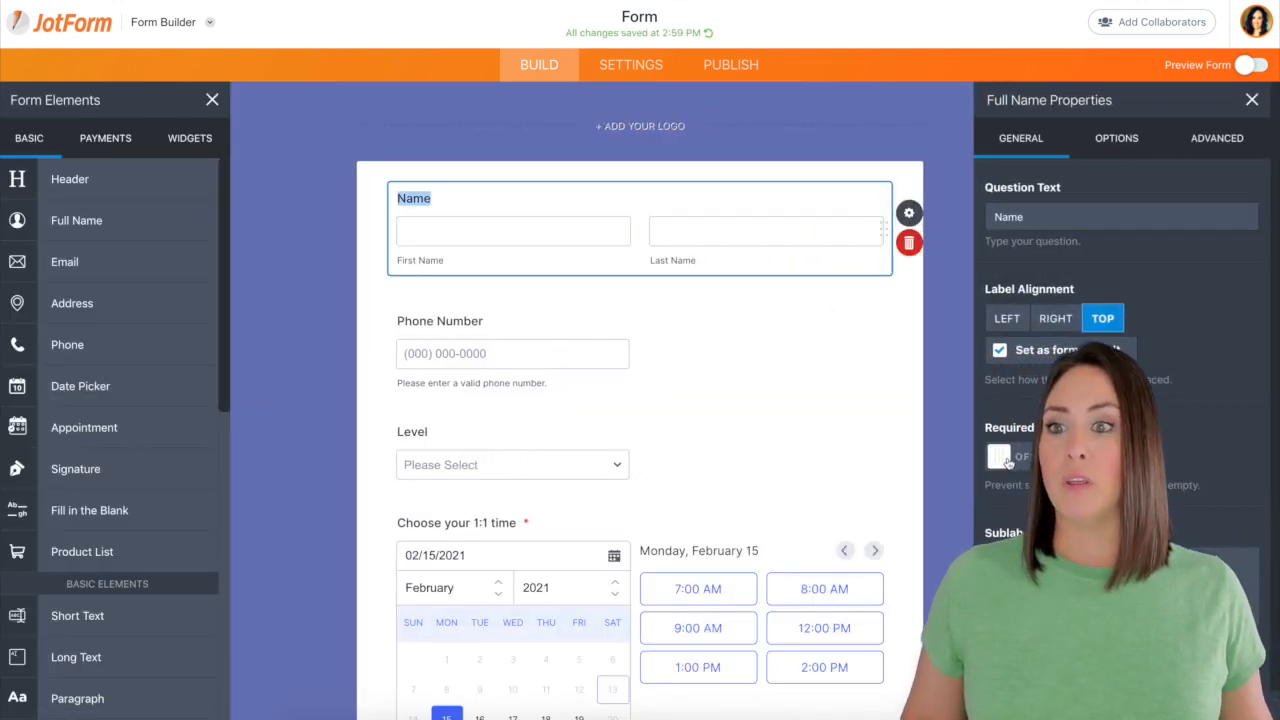
left_click(1000, 456)
left_click(771, 336)
left_click(1000, 456)
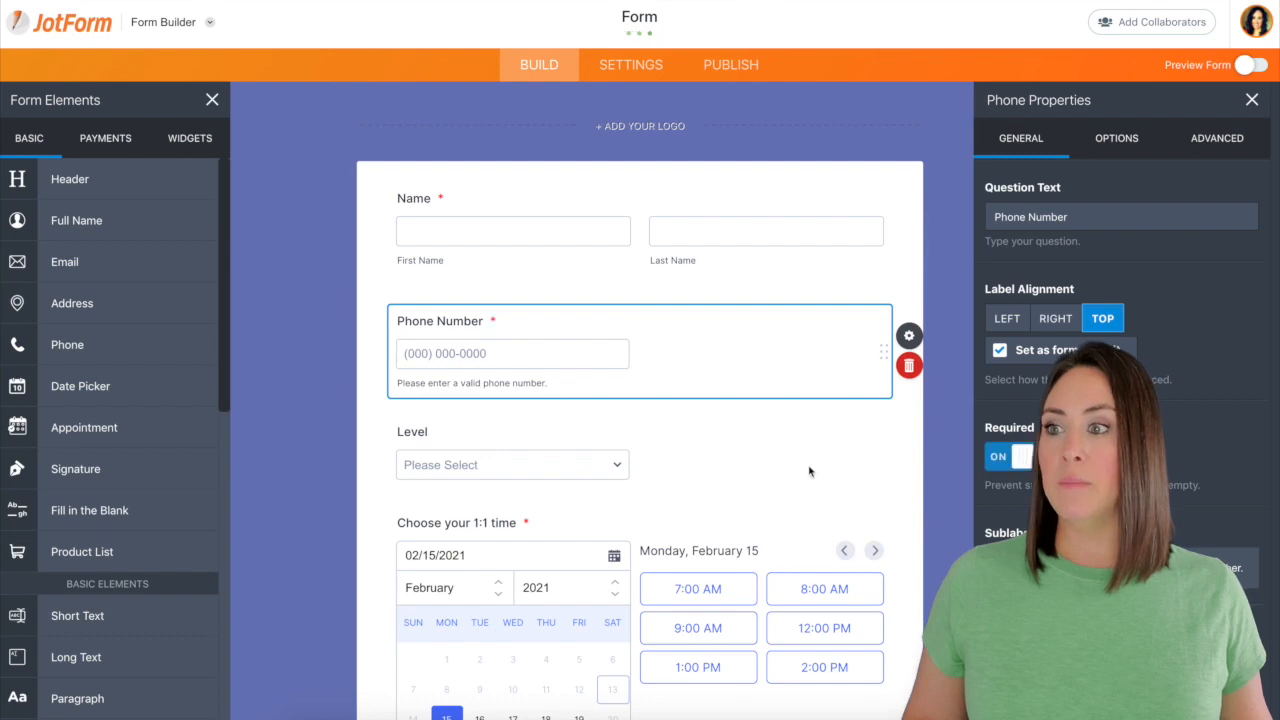
left_click(806, 470)
left_click(1000, 456)
scroll(898, 488, "down", 4)
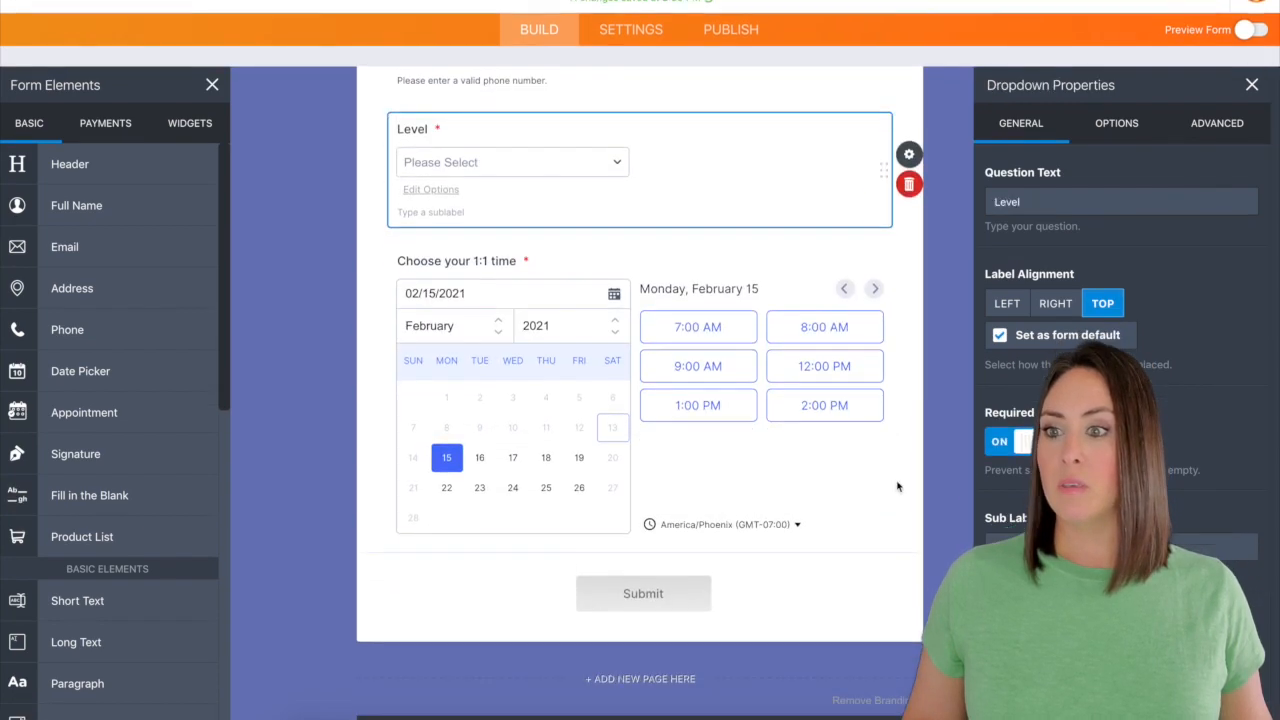
Step: Rename the form "Monthly 1:1 Coaching" and go back to the list of forms
scroll(900, 492, "up", 3)
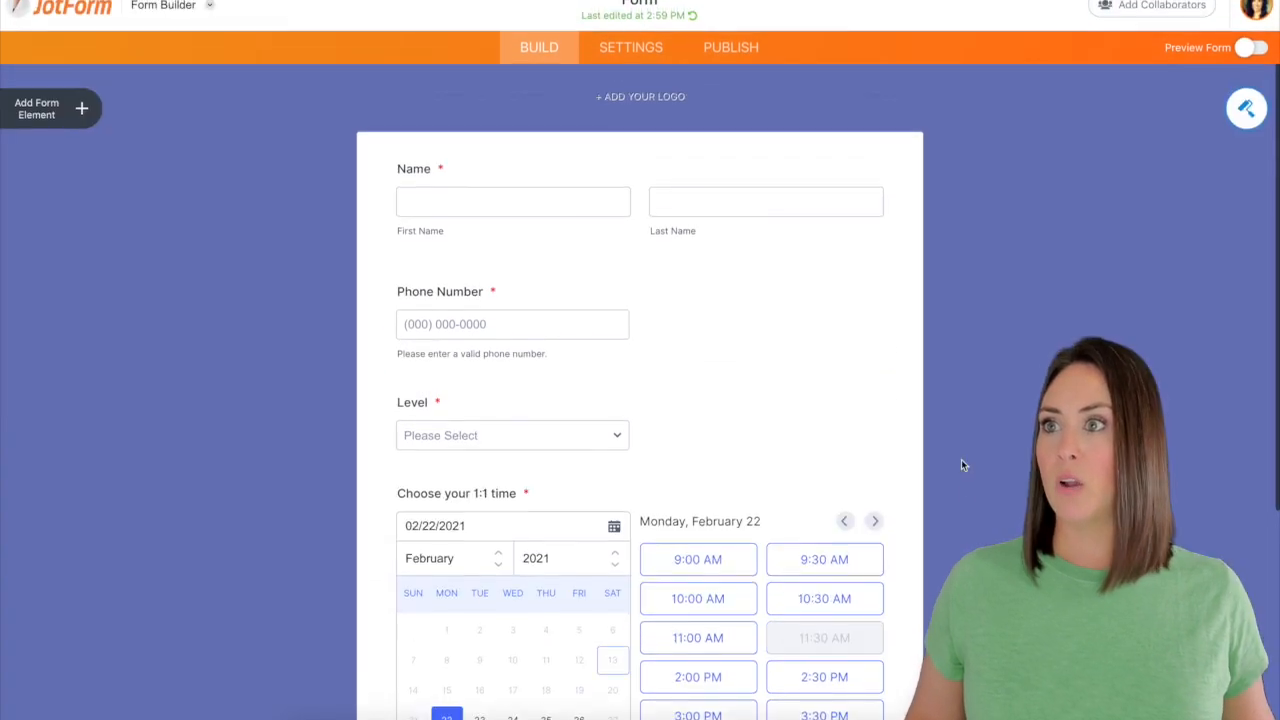
scroll(963, 466, "up", 1)
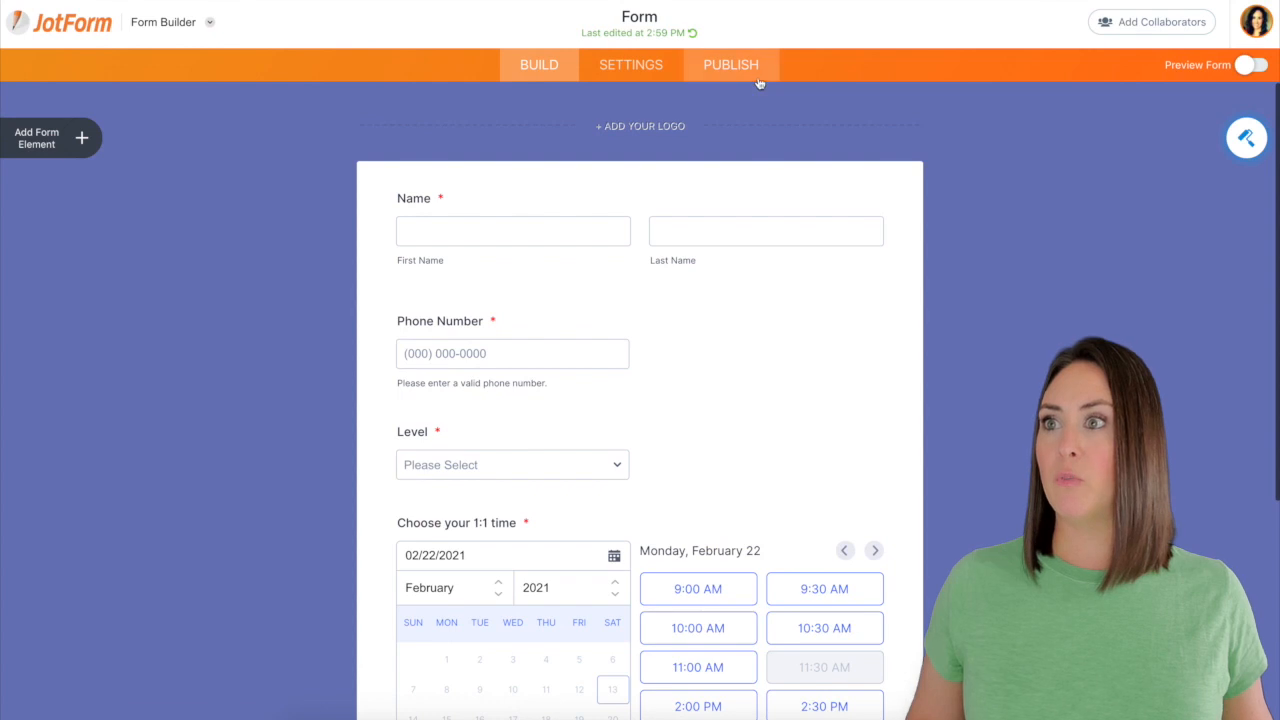
double_click(648, 17)
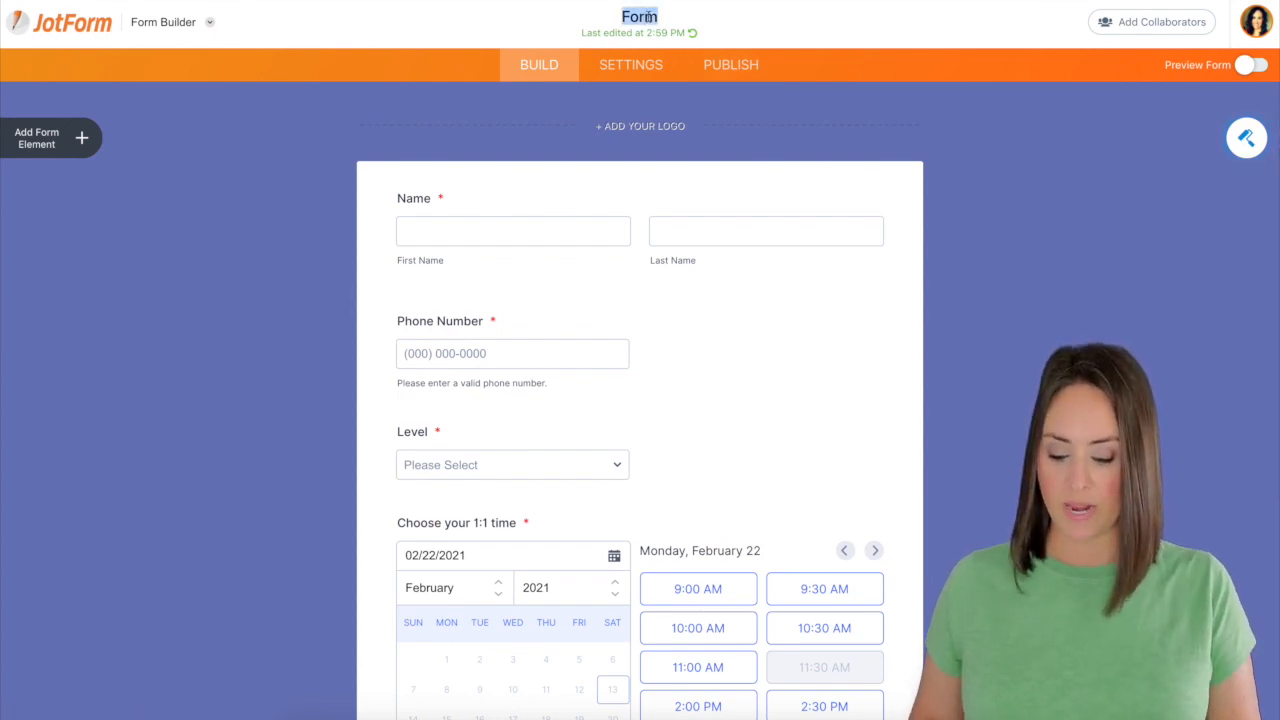
type("Monthly 1:1 Coaching")
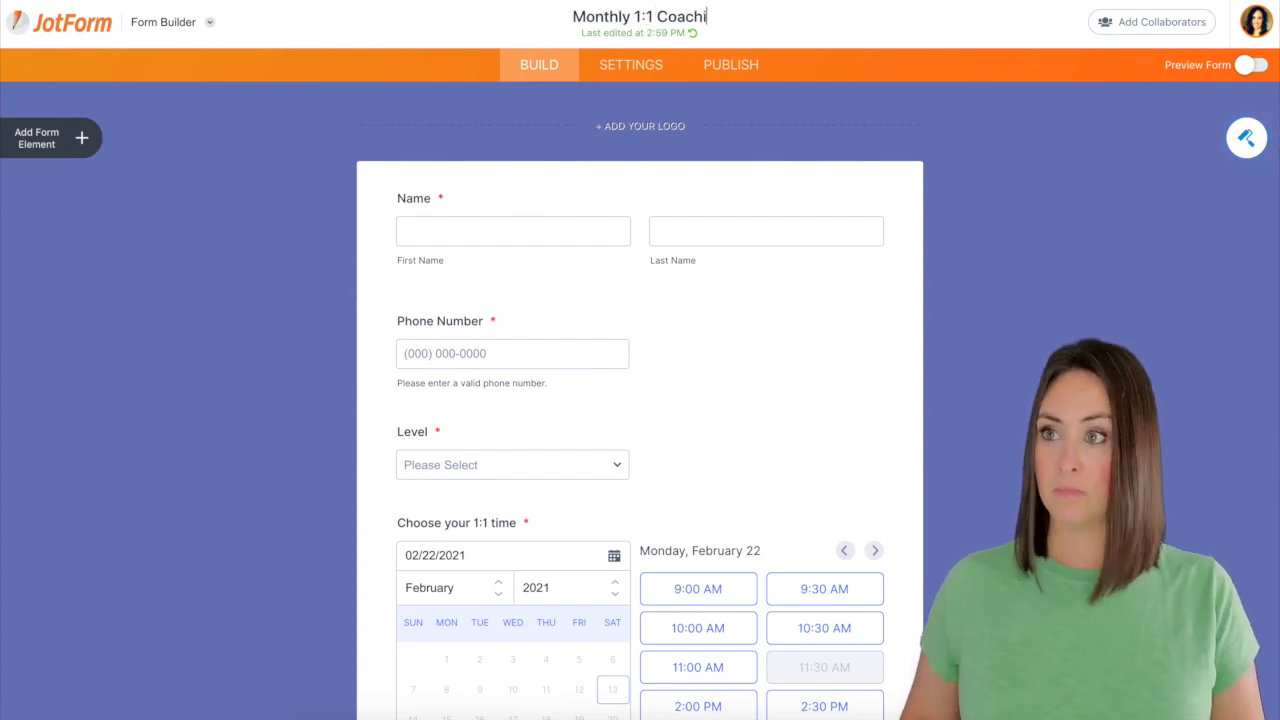
left_click(94, 23)
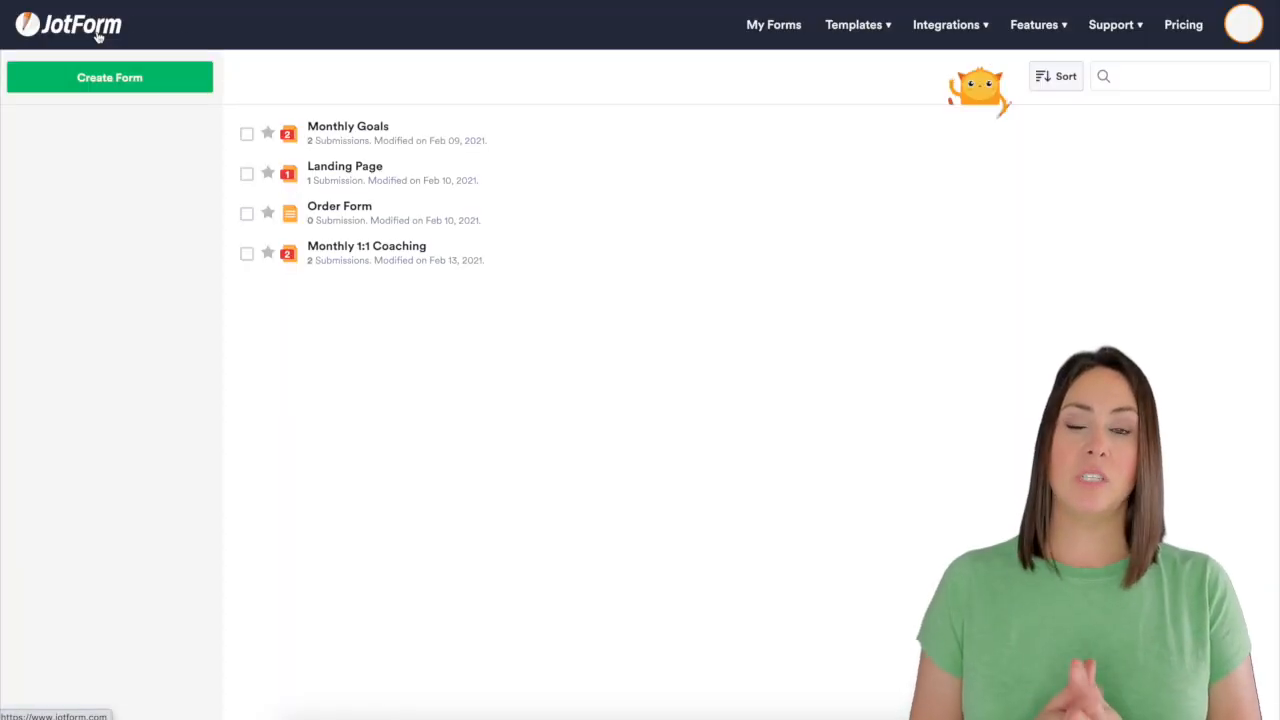